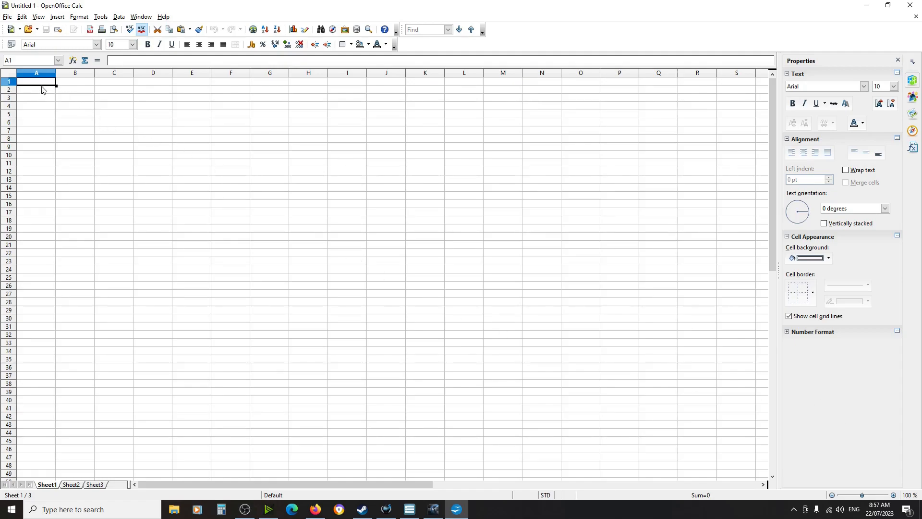
Enter row 1 headers from A1: Ores, Tritanium, Pyerite, Mexallon, Isogen, Nocxium, Megacyte and Zydrine
type("Ores")
left_click(80, 85)
type("Trit")
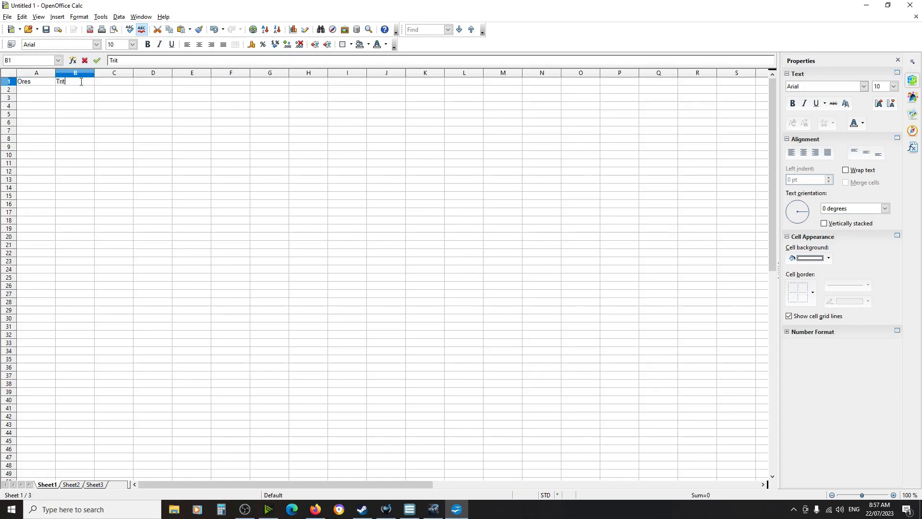
type("anium")
left_click(114, 84)
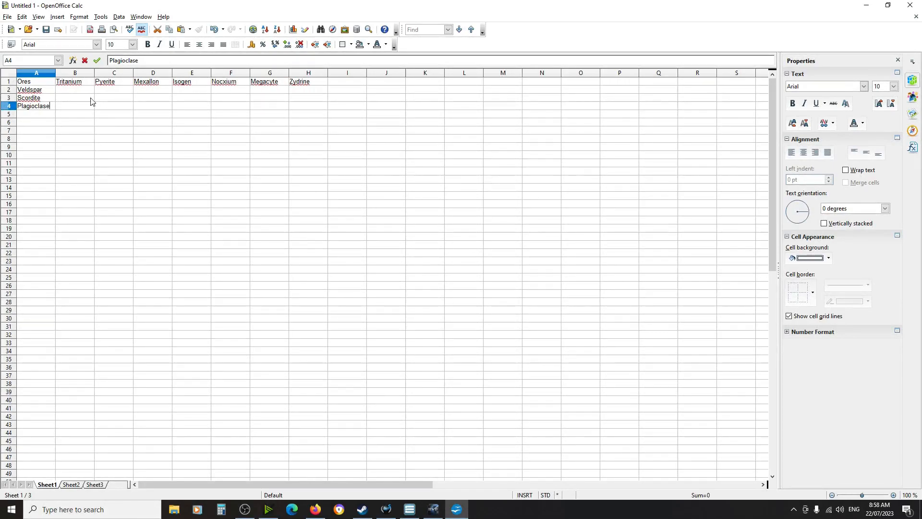
List the ores Veldspar, Scordite and Plagioclase in cells A2 to A4 under the Ores header
left_click(40, 92)
left_click(38, 99)
left_click(36, 108)
left_click(76, 90)
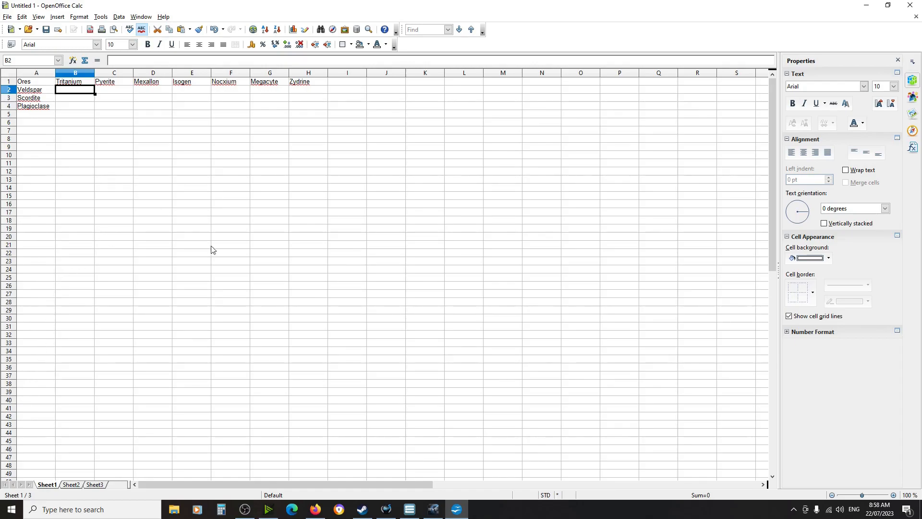
Switch to Firefox and open the Market Orders page on the Adam4EVE site
left_click(315, 509)
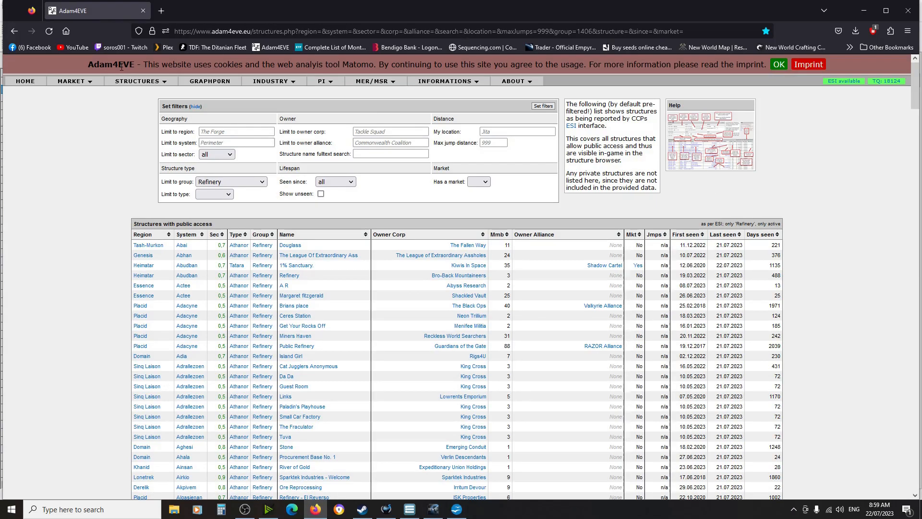
mouse_move(72, 82)
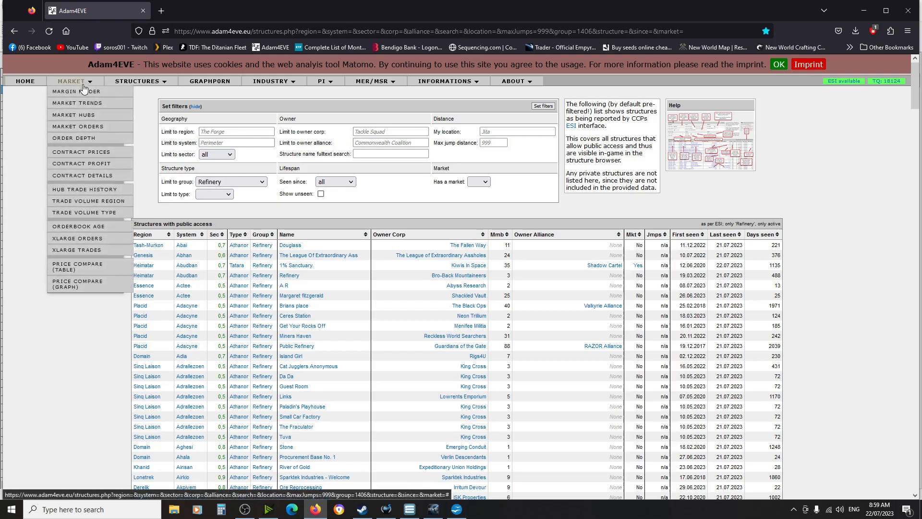
left_click(80, 128)
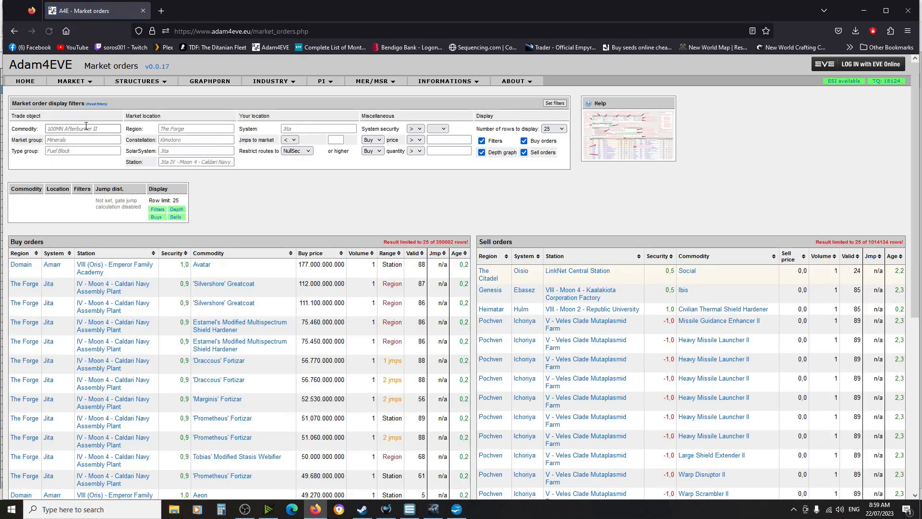
Set the market order filters to commodity Tritanium and region The Forge, and apply them
left_click(57, 130)
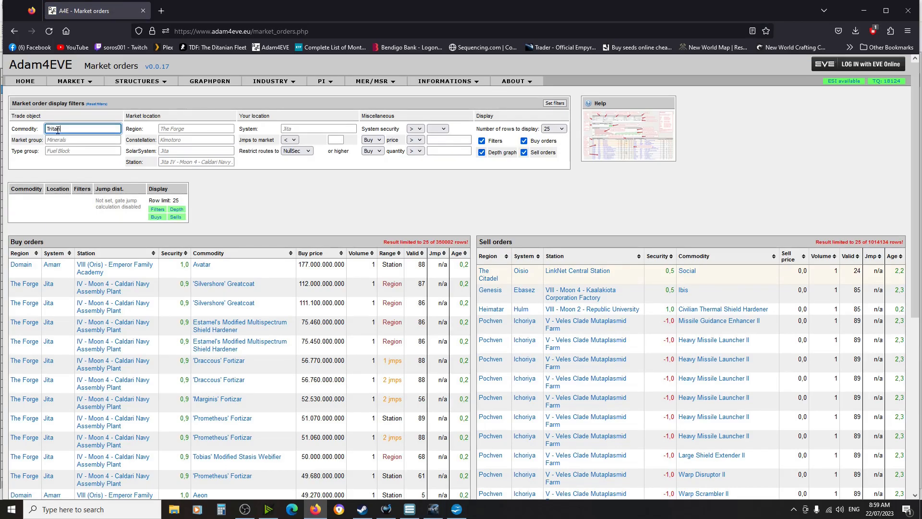
left_click(177, 129)
type("the forge")
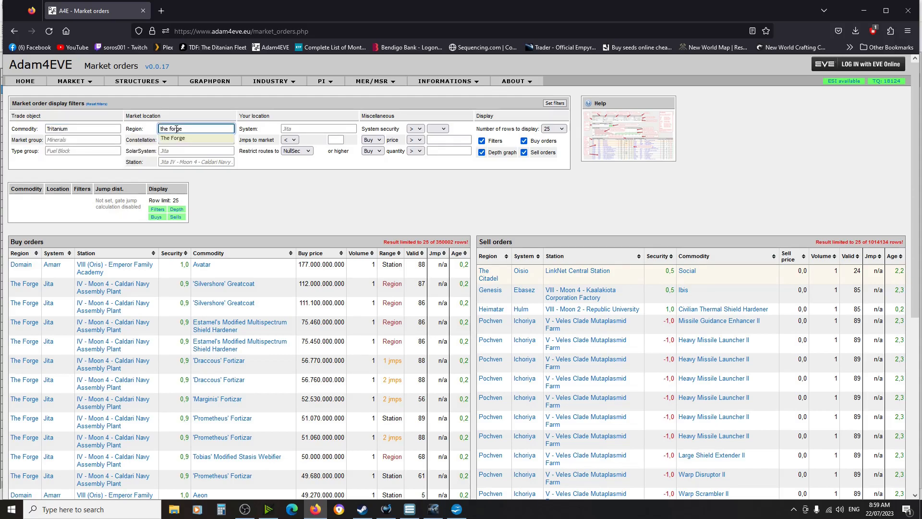
key("Down")
key("Return")
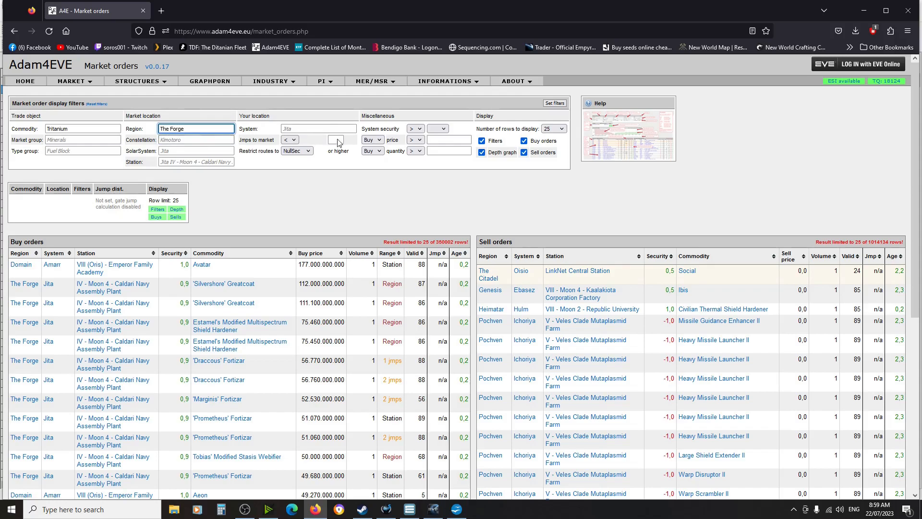
left_click(554, 104)
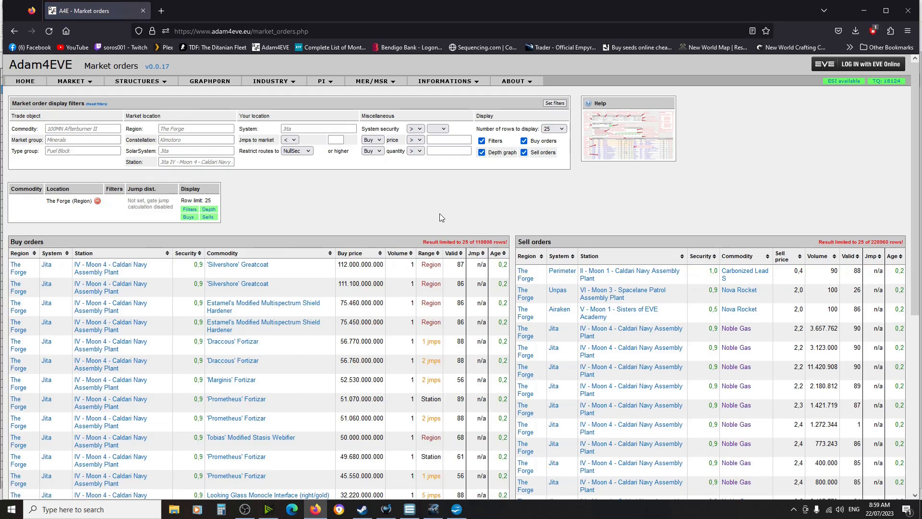
Add the suggested commodity Tritanium to the region-filtered market orders and view its buy orders
left_click(53, 129)
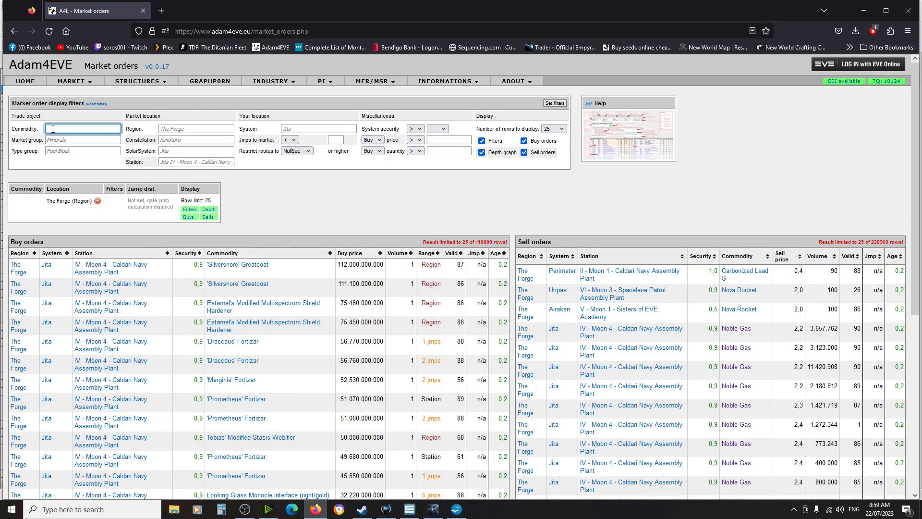
type("tritanium")
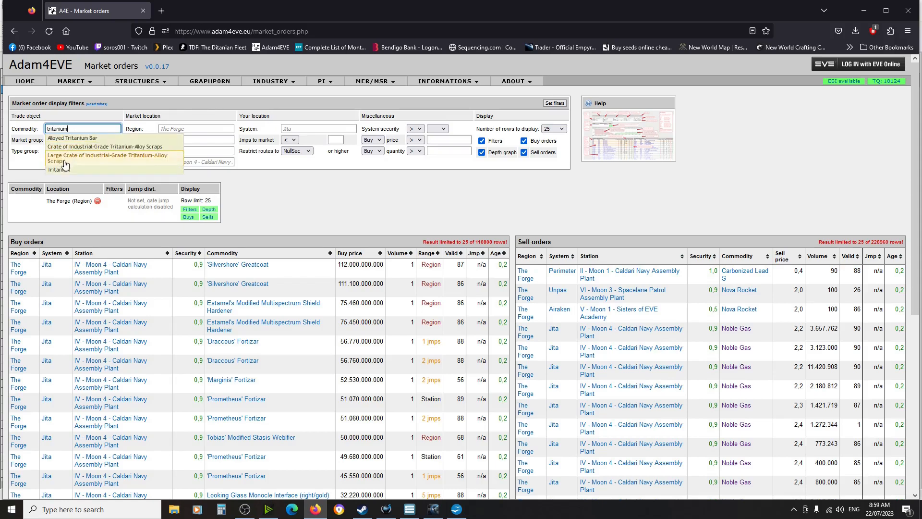
left_click(59, 170)
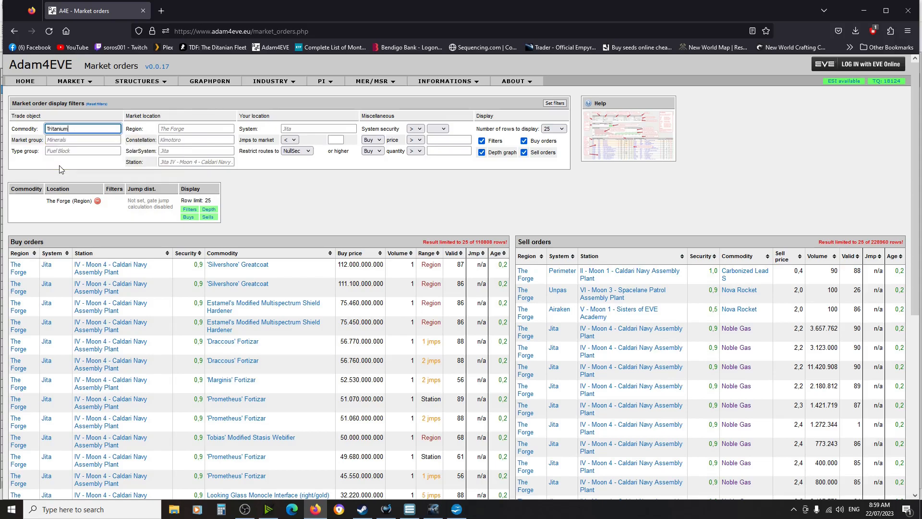
left_click(555, 103)
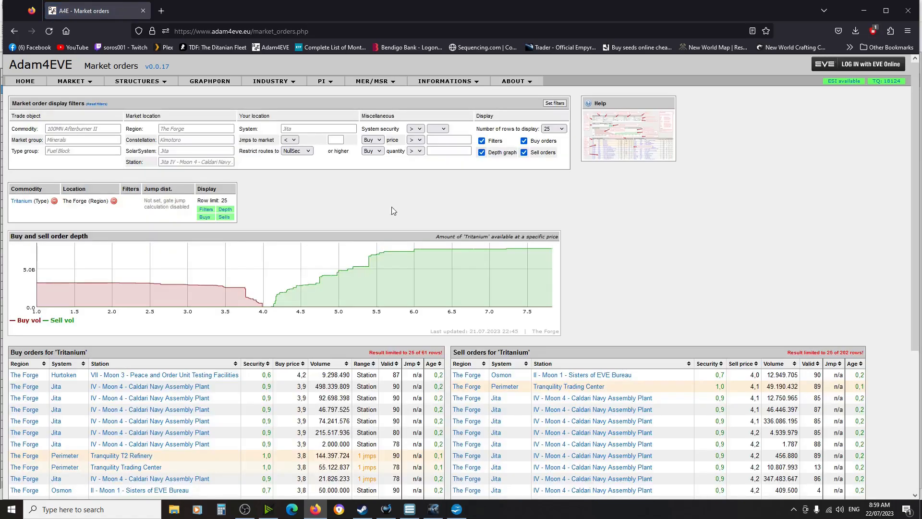
scroll(634, 264, "down", 3)
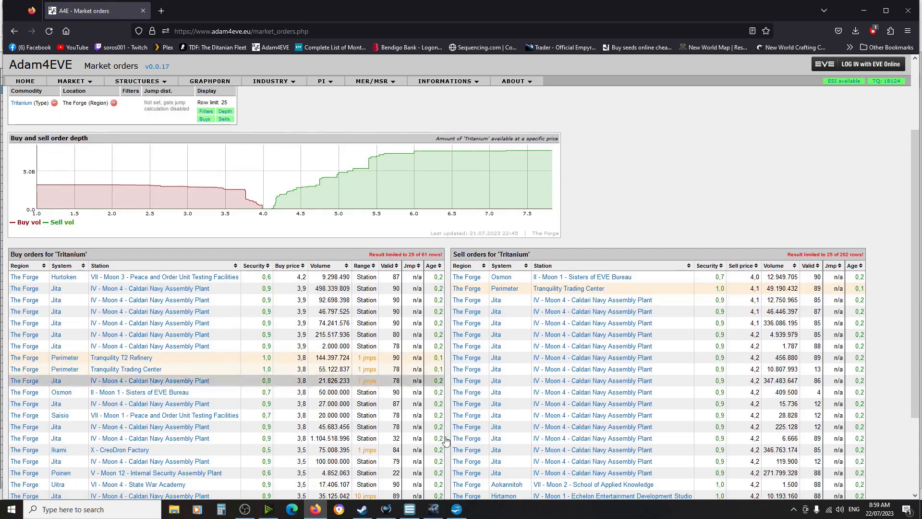
Switch back to OpenOffice Calc and list the minerals Tritanium, Pyerite and Mexallon in cells A18 to A20
left_click(459, 511)
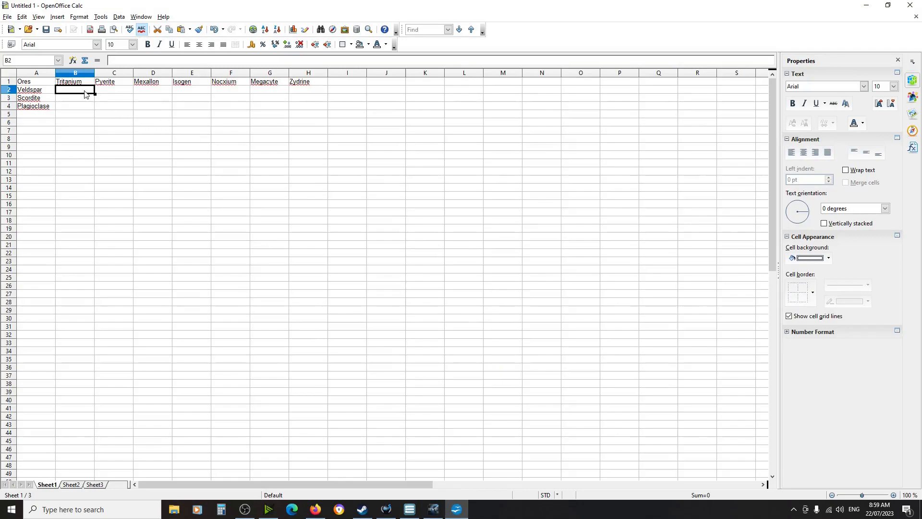
left_click(40, 221)
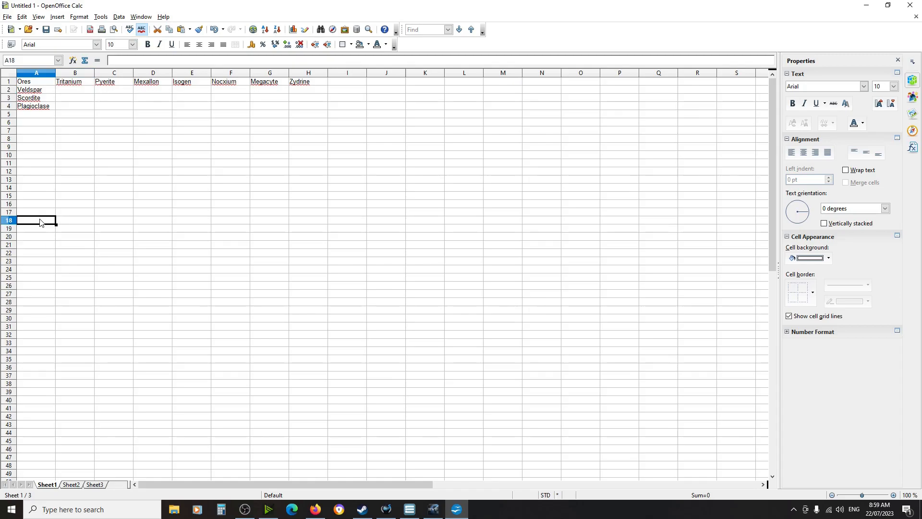
type("T")
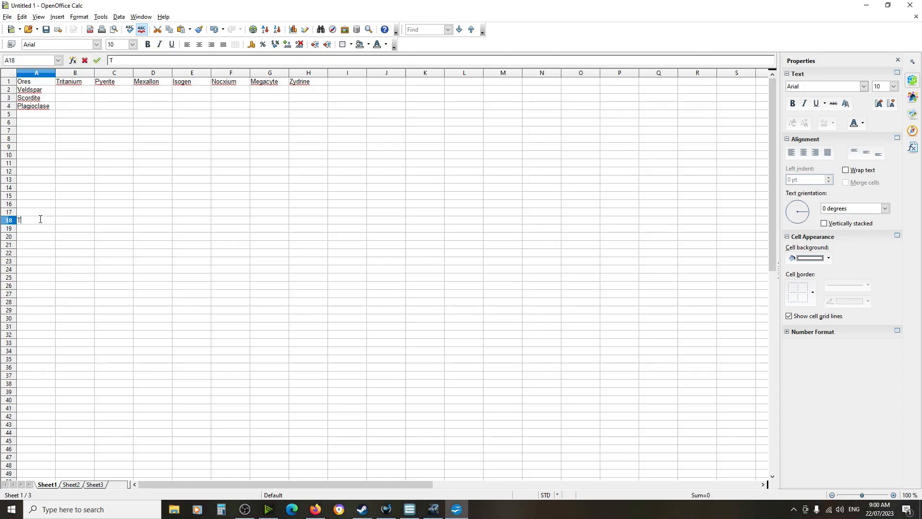
type("ritanium")
key("Return")
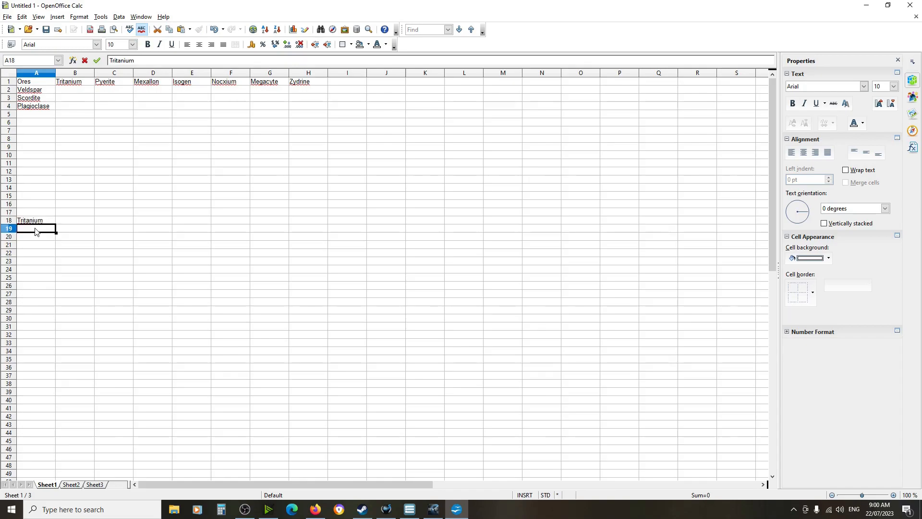
type("Pyerite")
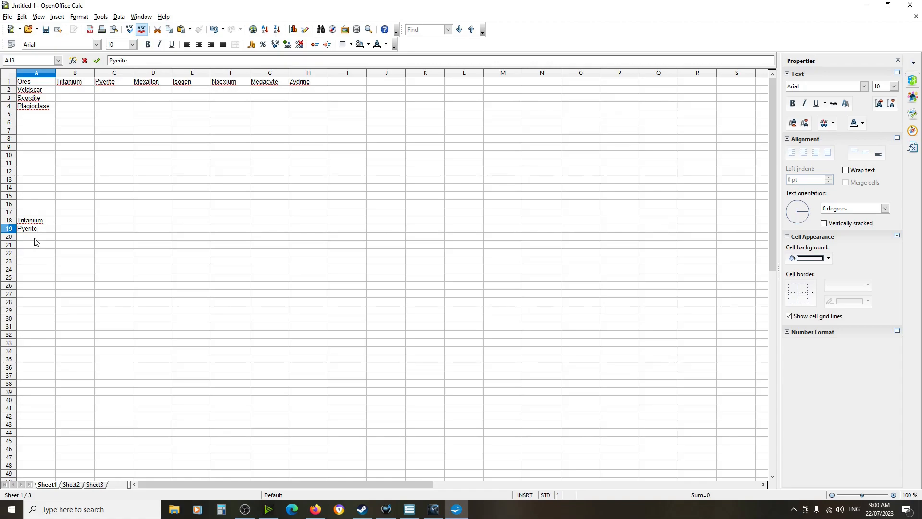
left_click(34, 239)
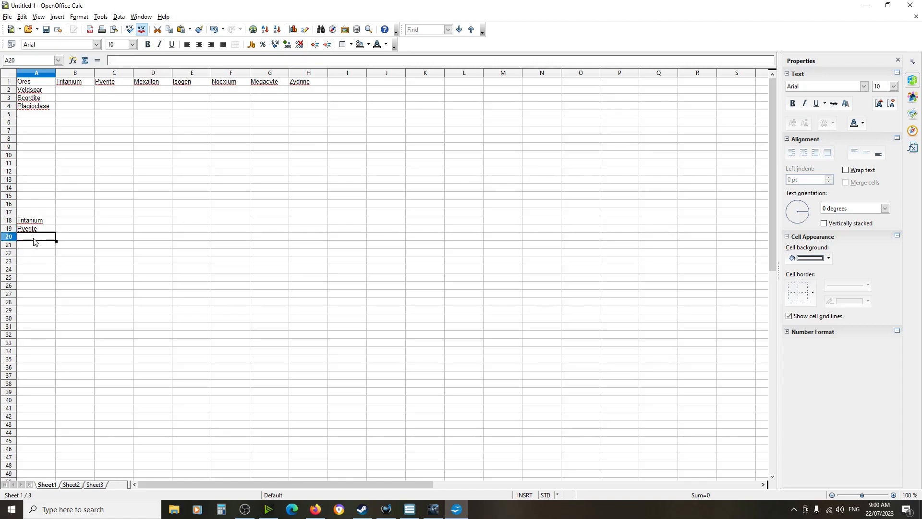
type("Mexallon")
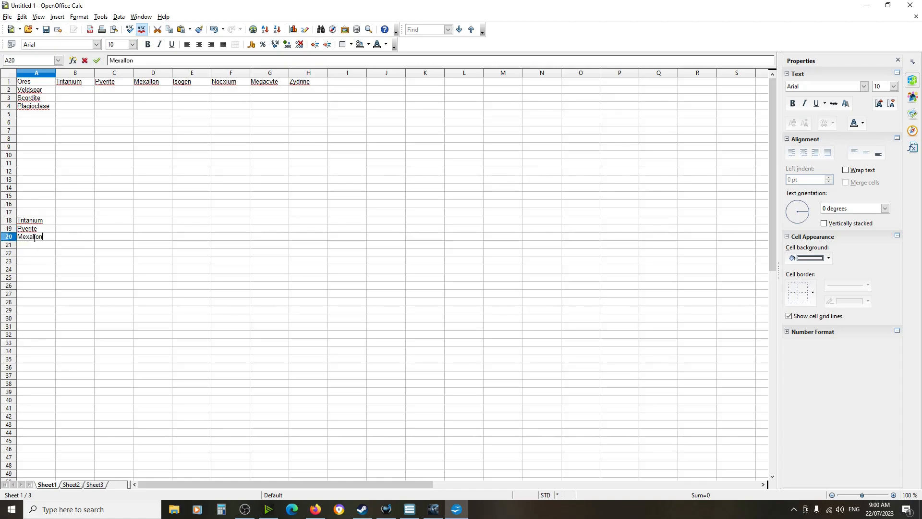
Enter 3.9 as the Tritanium price in cell B18
left_click(84, 222)
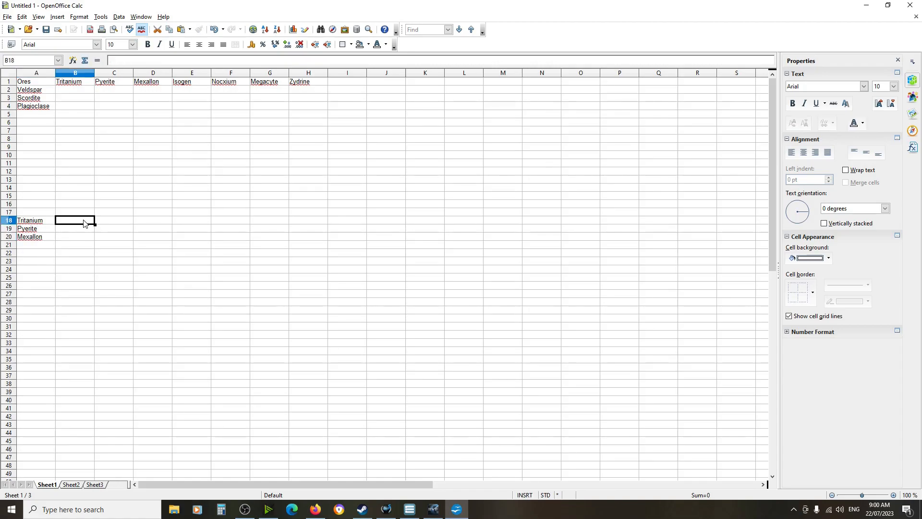
type("3.9")
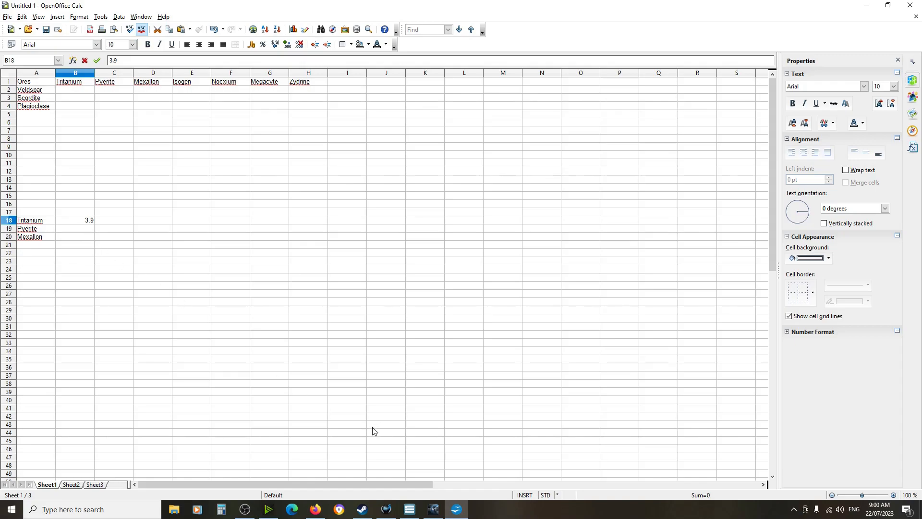
left_click(410, 508)
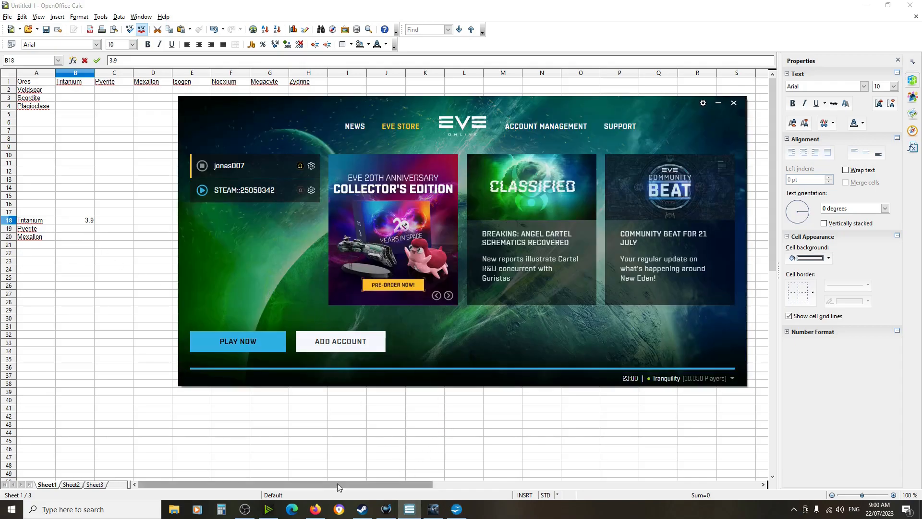
left_click(719, 103)
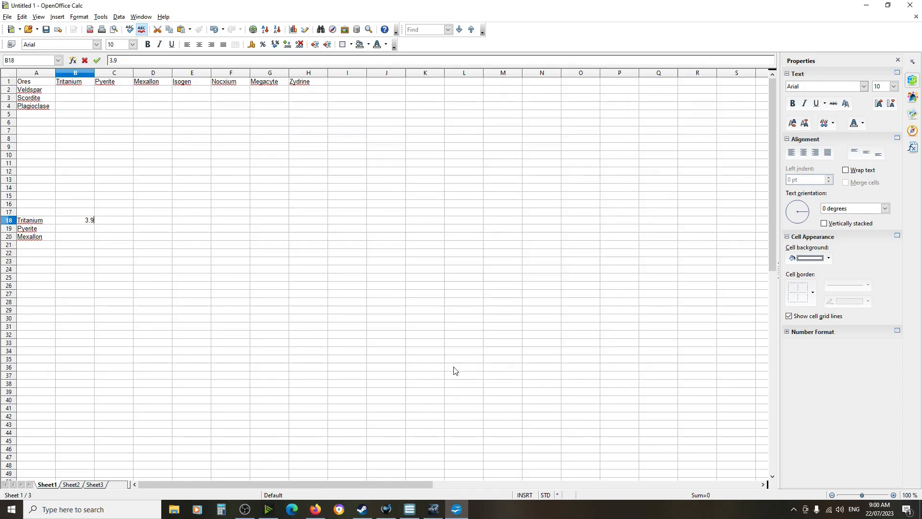
Switch to Firefox and remove the Tritanium commodity filter from the market orders
left_click(315, 510)
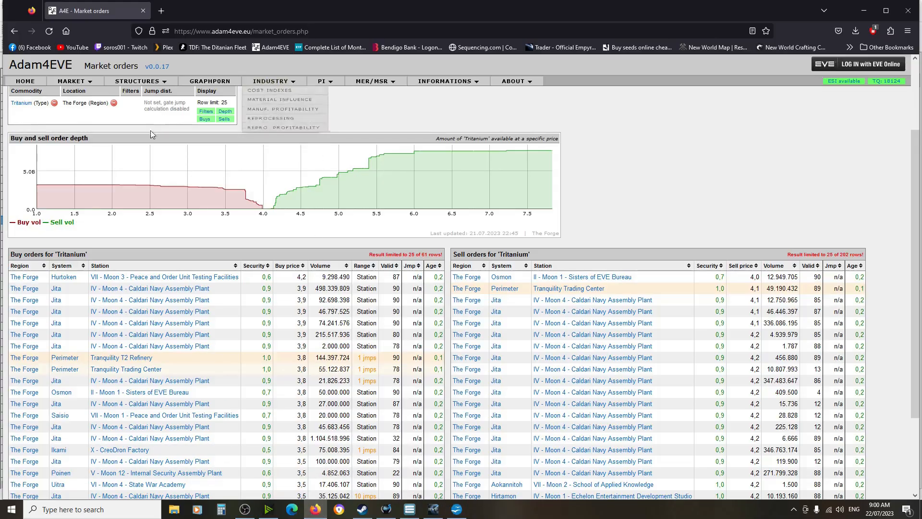
scroll(133, 137, "up", 2)
left_click(54, 201)
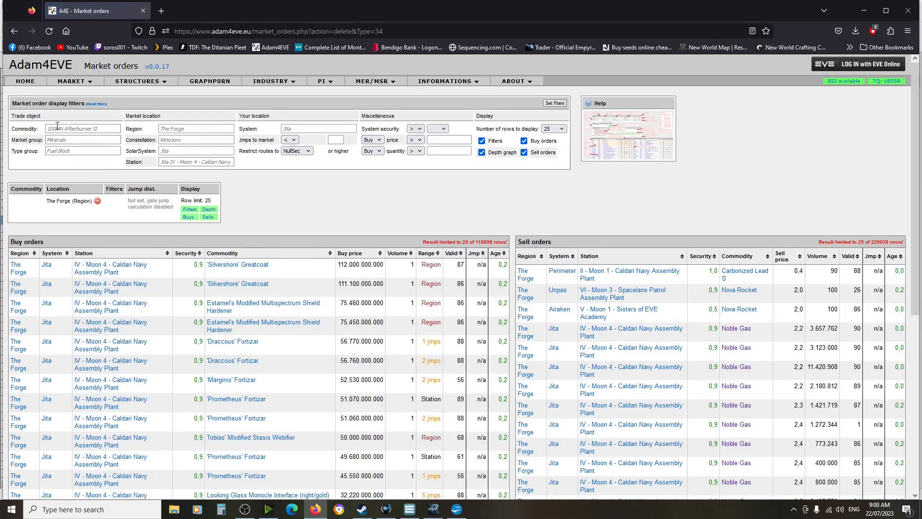
left_click(56, 127)
type("pyerite")
left_click(556, 103)
Filter The Forge market orders by the suggested commodity Pyerite
left_click(63, 129)
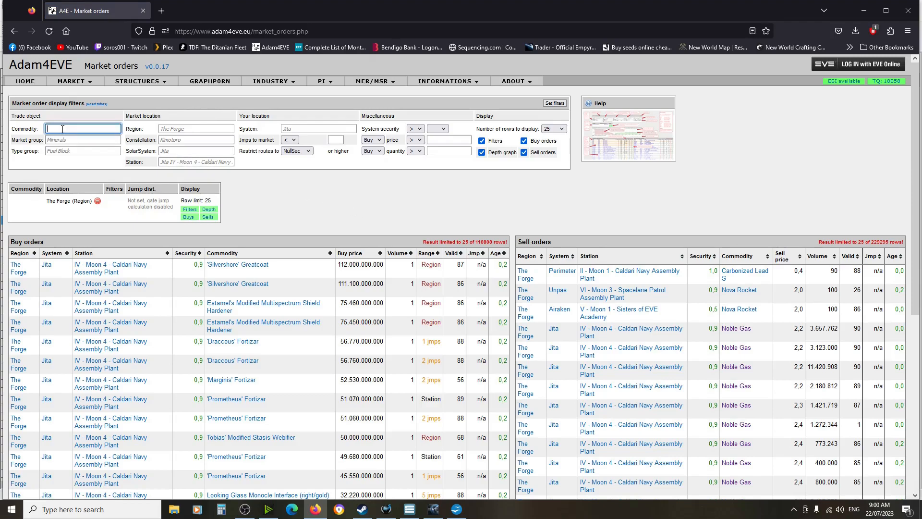
type("pyerite")
left_click(60, 139)
left_click(555, 103)
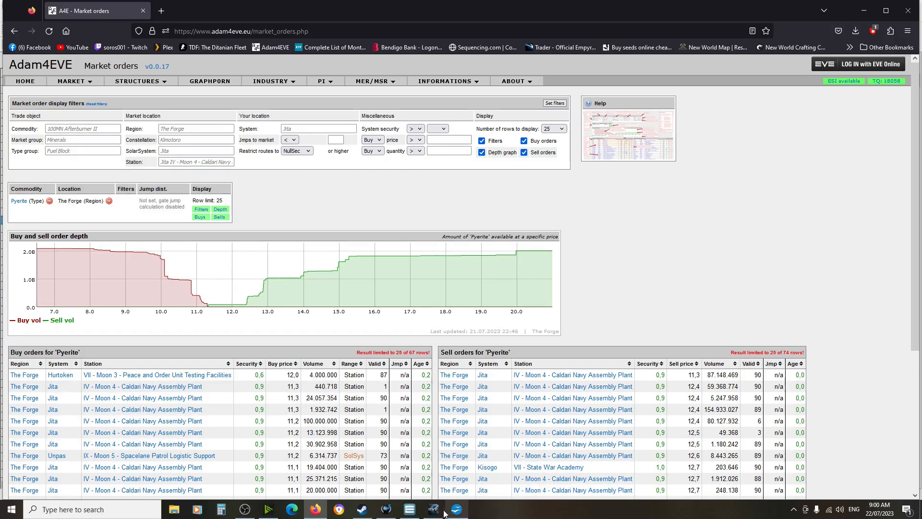
Switch to OpenOffice Calc and enter 11.3 as the Pyerite price in cell B19
left_click(461, 467)
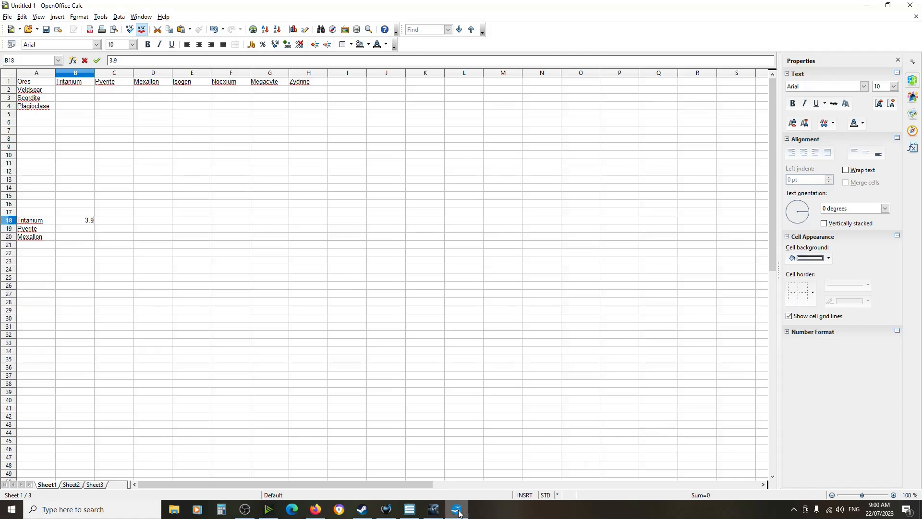
left_click(94, 232)
type("11.3")
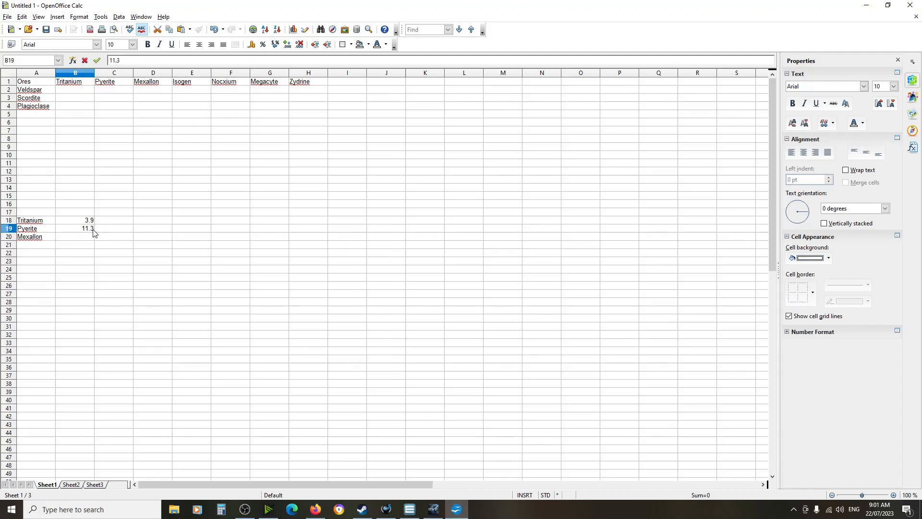
Switch to Firefox and replace the Pyerite commodity filter with Mexallon for The Forge market orders
left_click(315, 511)
left_click(49, 201)
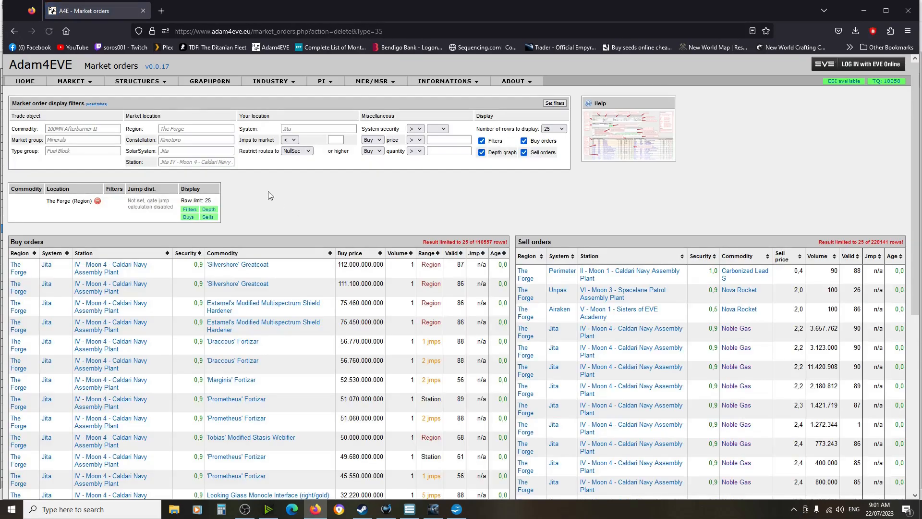
left_click(67, 129)
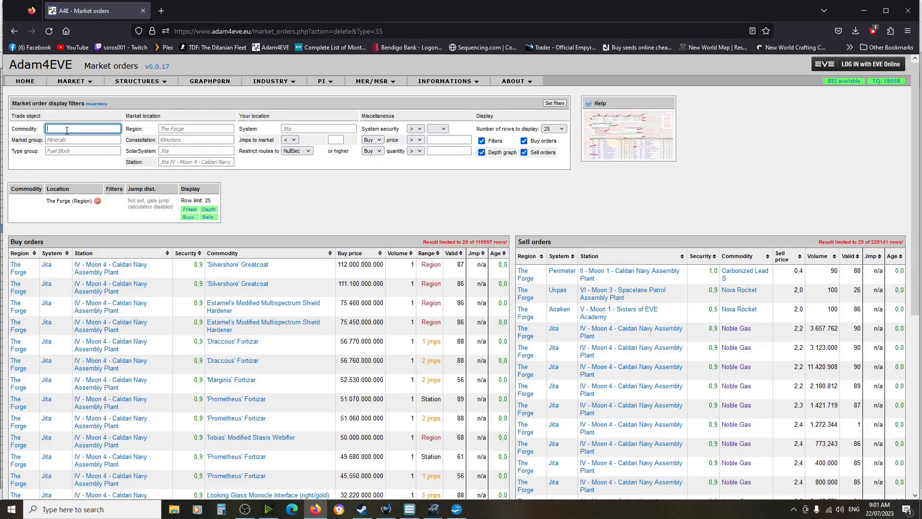
type("Mexallon")
left_click(556, 103)
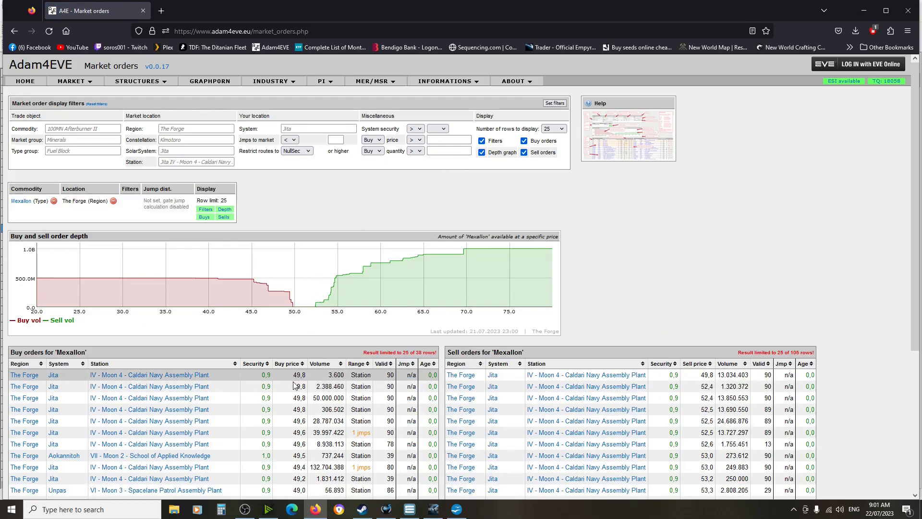
Switch to OpenOffice Calc and enter 49.8 as the Mexallon price in cell B20
left_click(464, 514)
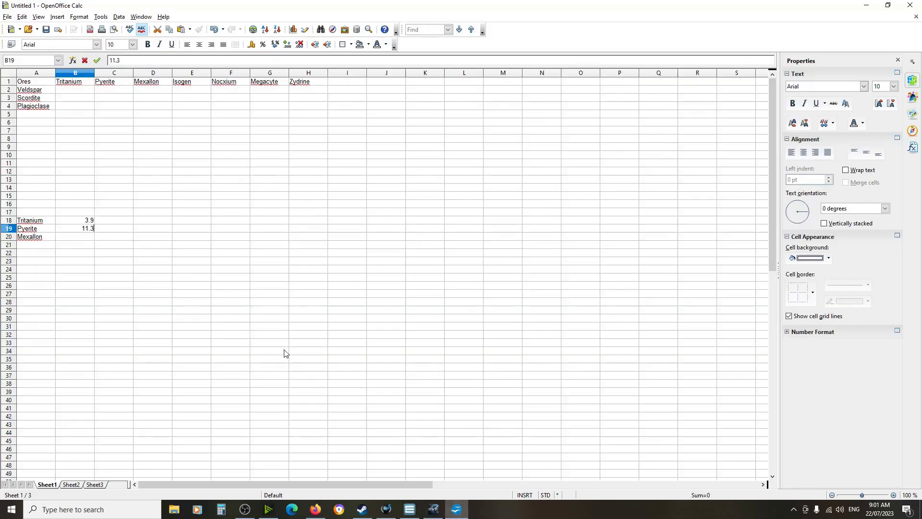
left_click(89, 241)
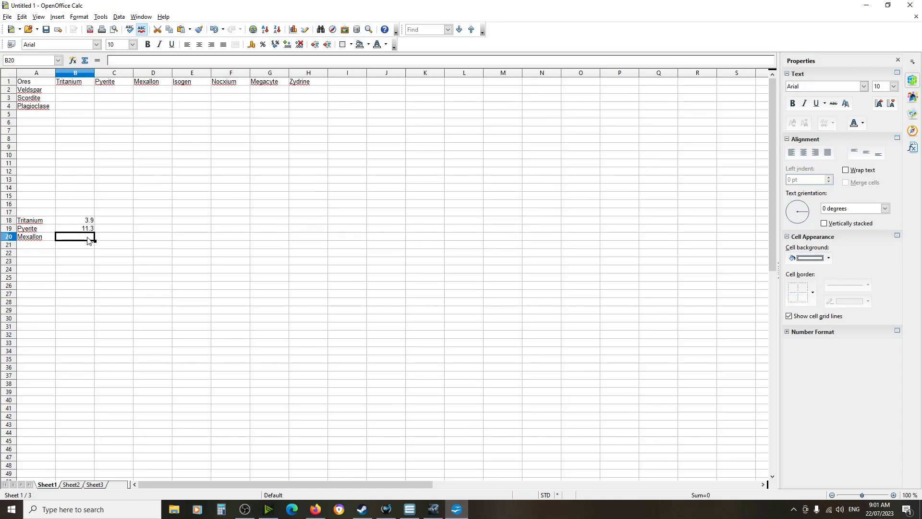
type("49.8")
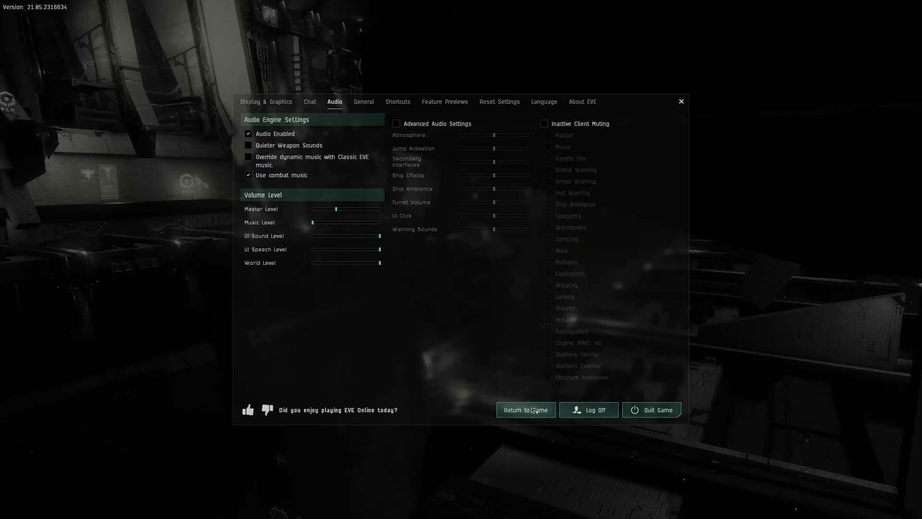
In EVE Online, return to the game and show Veldspar's information from the second Giant Freight Container under the Velator (Obelisk)
left_click(528, 410)
left_click(12, 126)
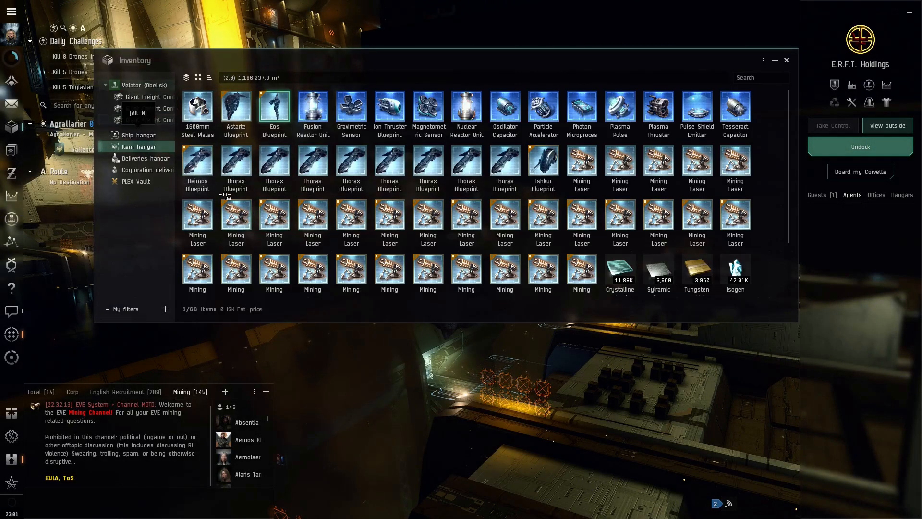
left_click(144, 85)
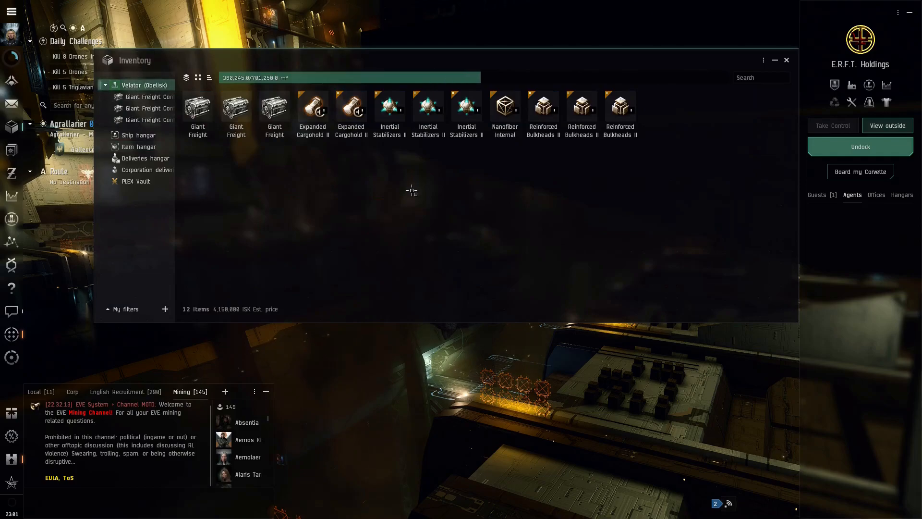
left_click(142, 109)
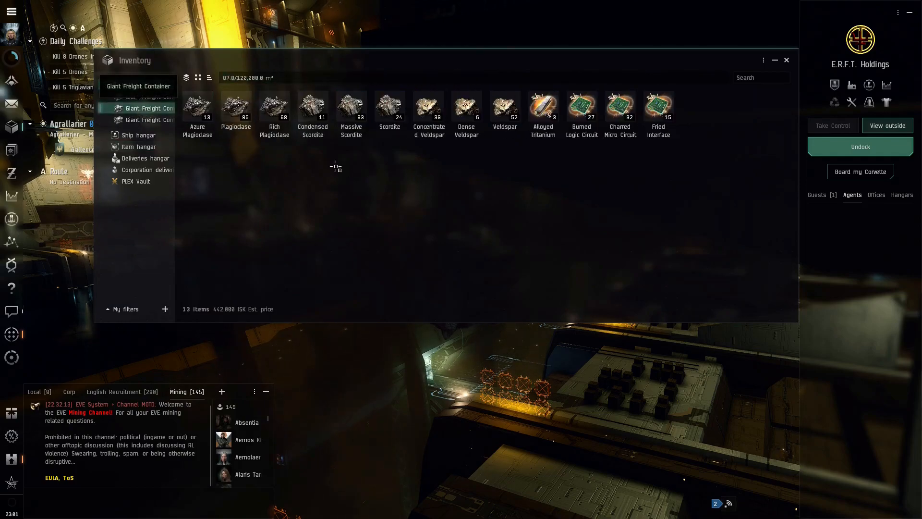
right_click(502, 110)
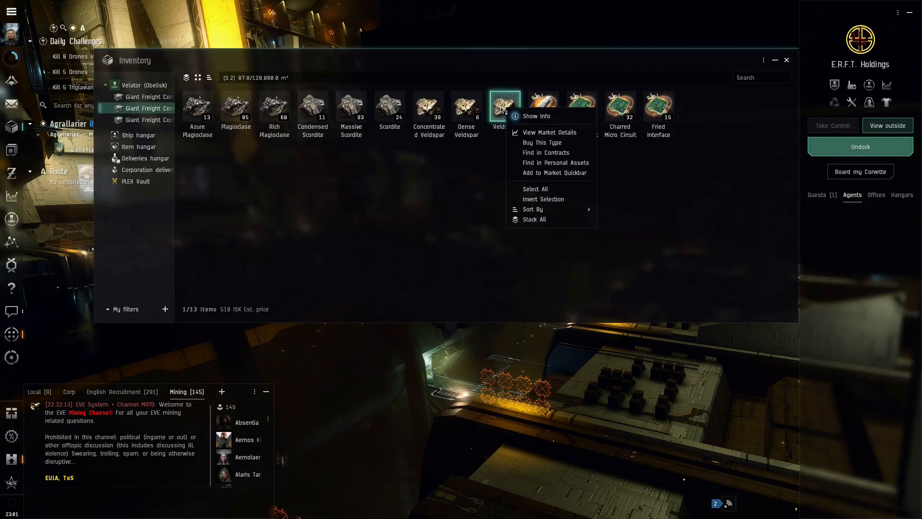
left_click(536, 118)
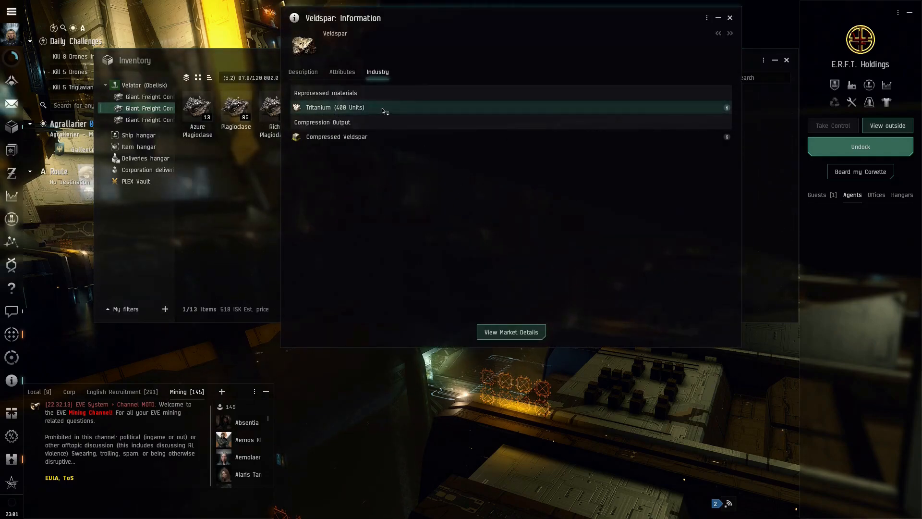
Switch to OpenOffice Calc and enter 400 as Veldspar's Tritanium yield in cell B2
key("alt+Tab")
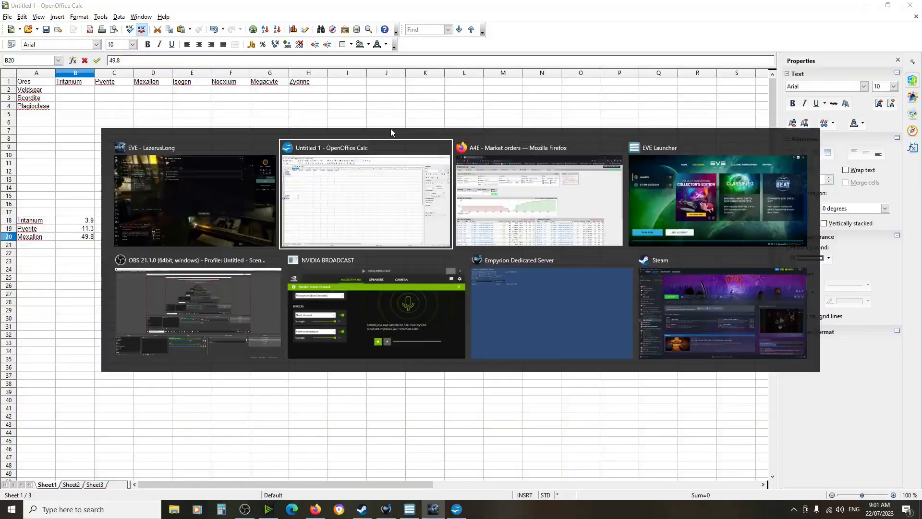
left_click(83, 92)
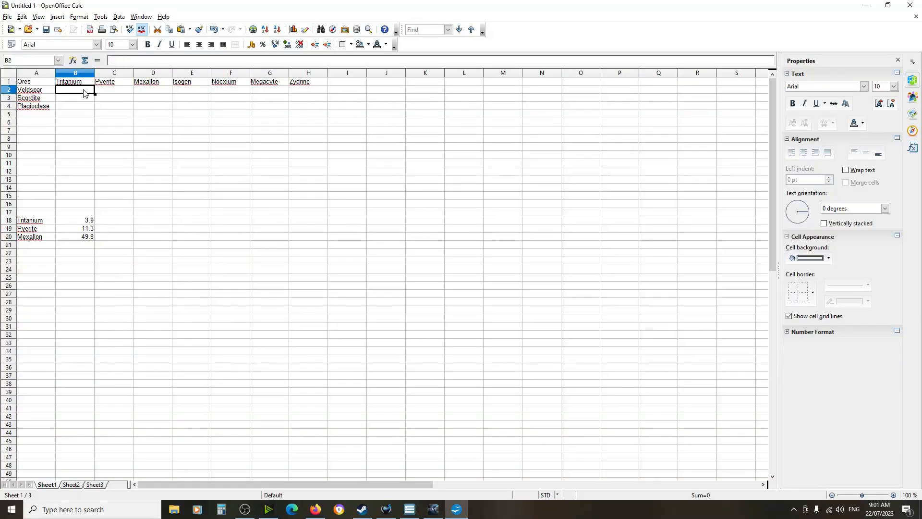
type("400")
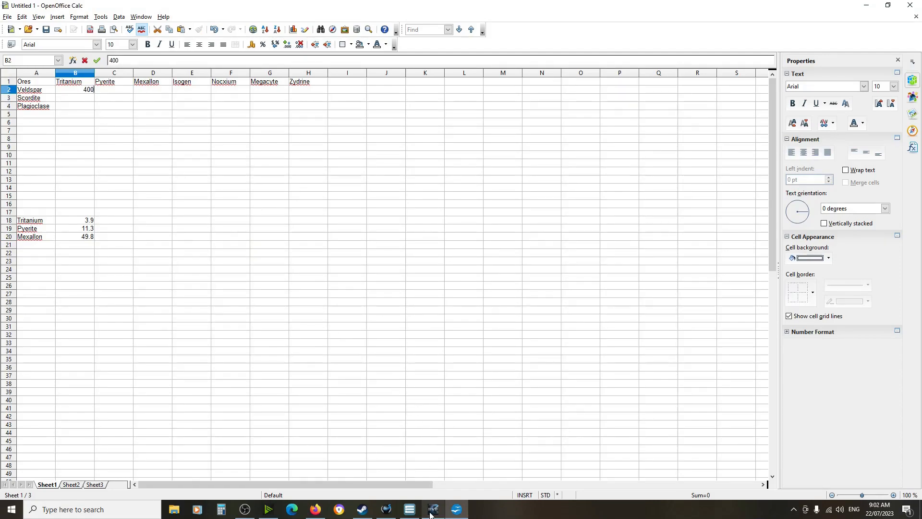
Switch to EVE Online, close the Veldspar information and show the information for Scordite
mouse_move(431, 514)
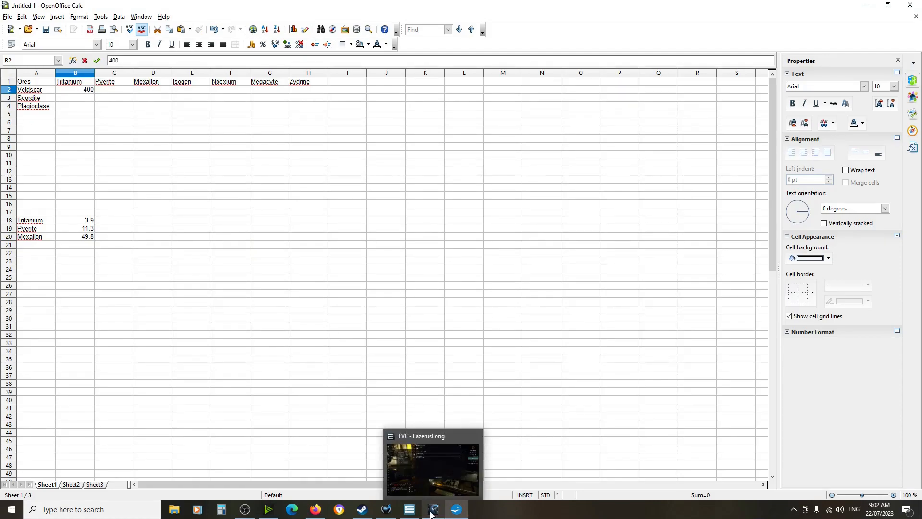
left_click(432, 513)
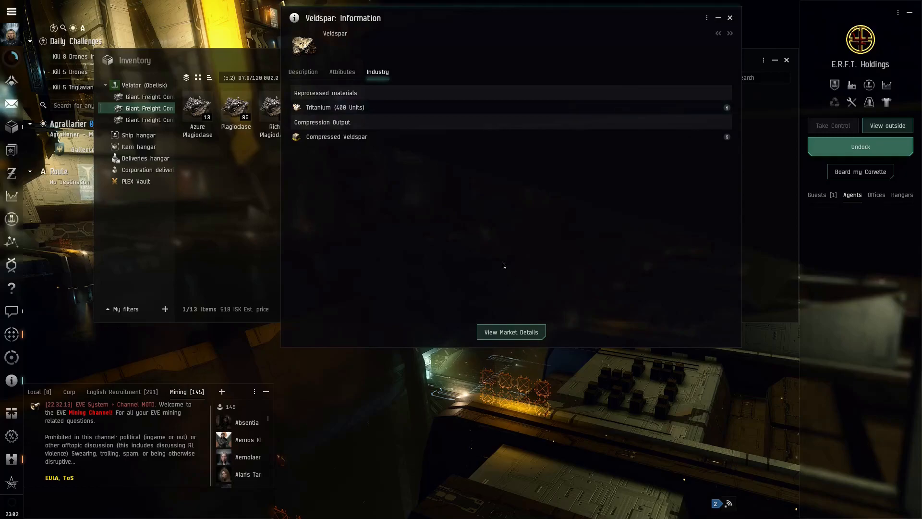
left_click(730, 18)
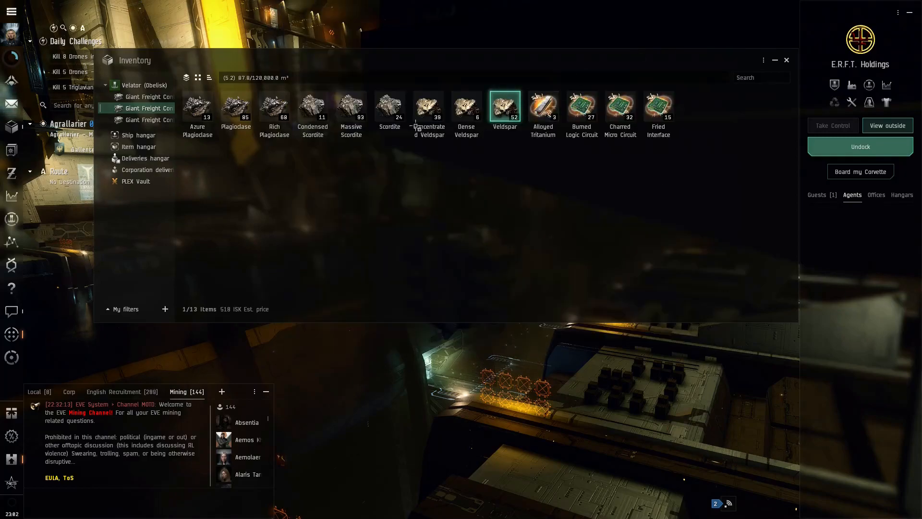
right_click(390, 108)
left_click(405, 115)
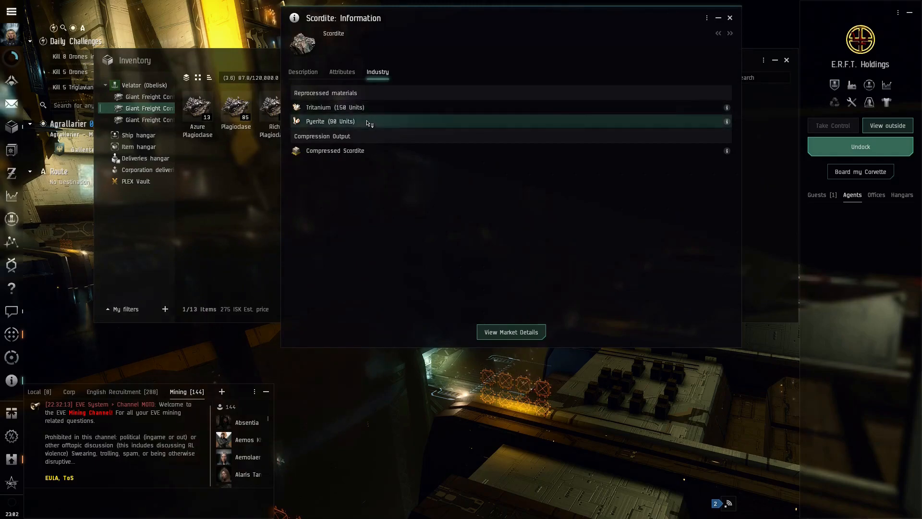
Switch to OpenOffice Calc and enter Scordite's yields: 150 Tritanium in B3 and 90 Pyerite in C3
key("alt+Tab")
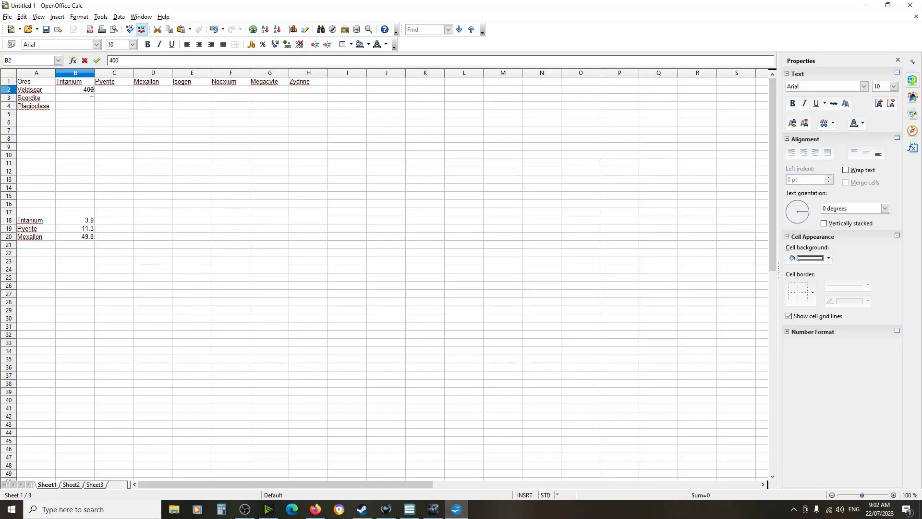
left_click(85, 101)
type("150")
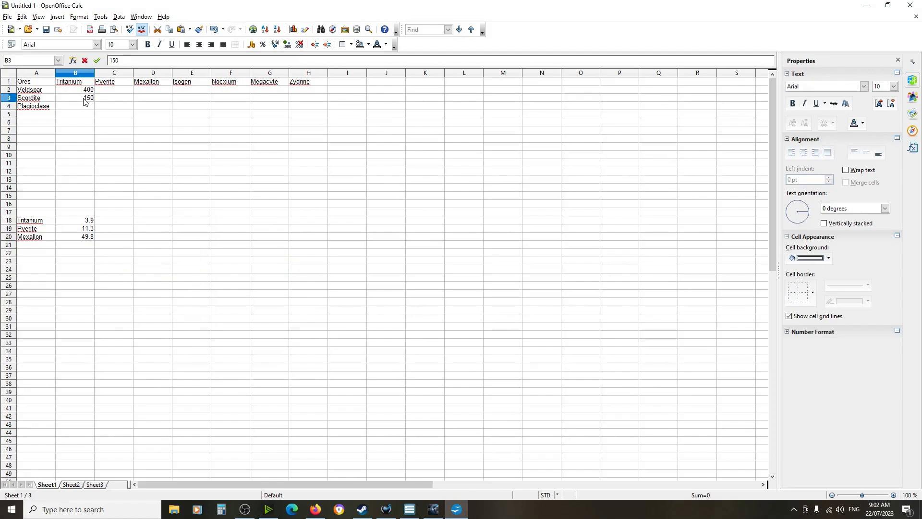
left_click(120, 102)
type("90")
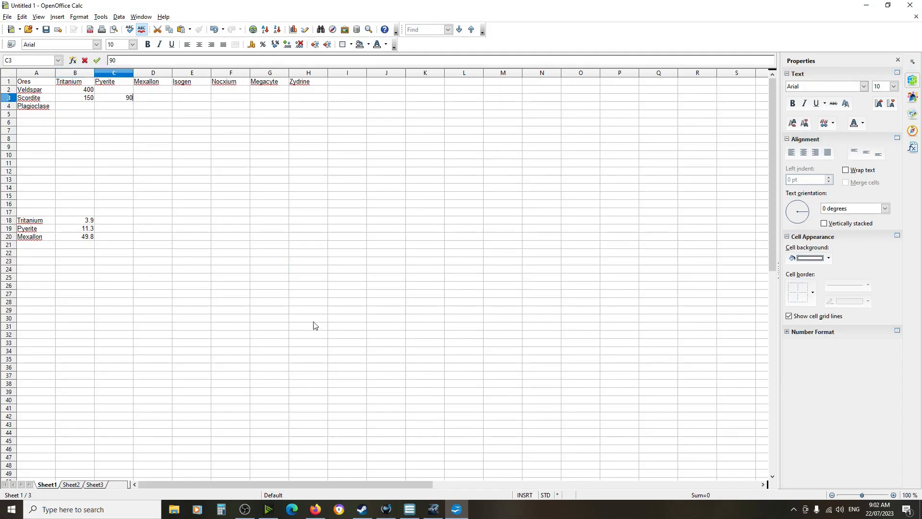
Switch to EVE Online and show the information for Plagioclase from the container
left_click(433, 509)
right_click(237, 120)
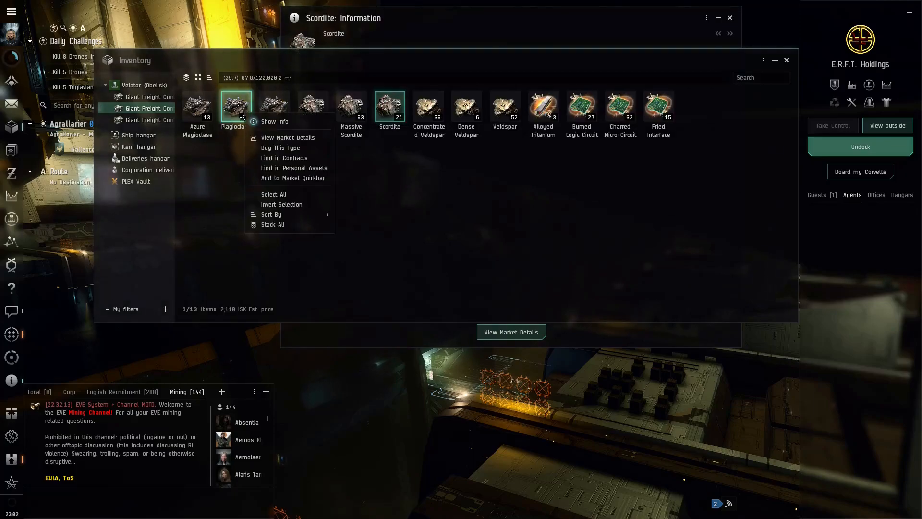
left_click(269, 120)
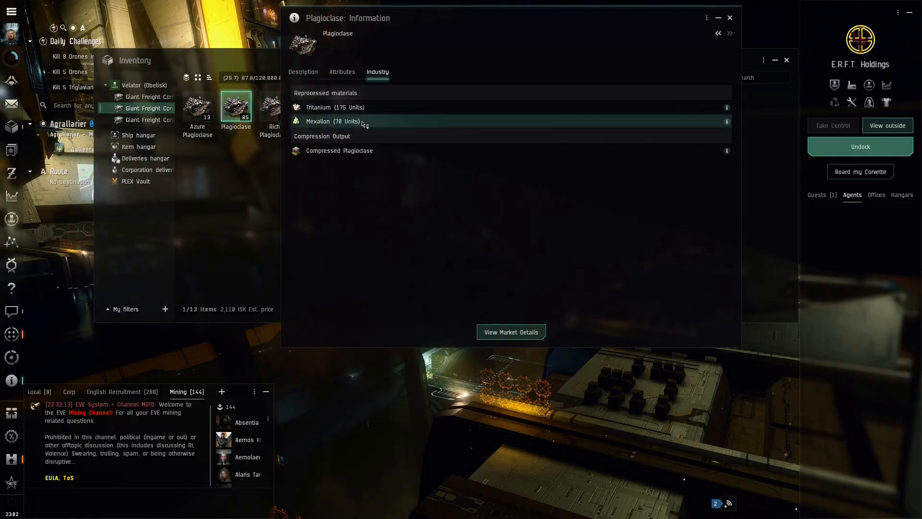
In OpenOffice Calc, enter Plagioclase's yields, 175 Tritanium in B4 and 70 Mexallon in D4, and recheck them against EVE Online
key("alt+Tab")
left_click(89, 108)
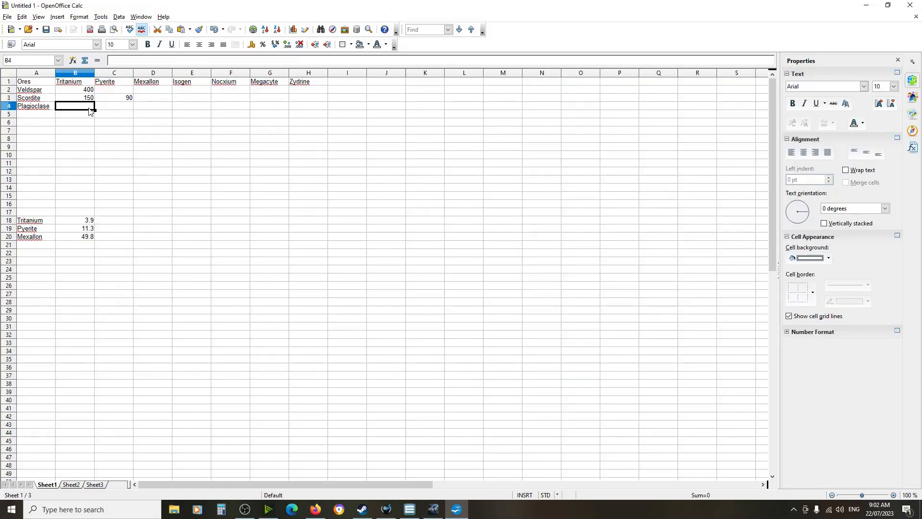
type("175")
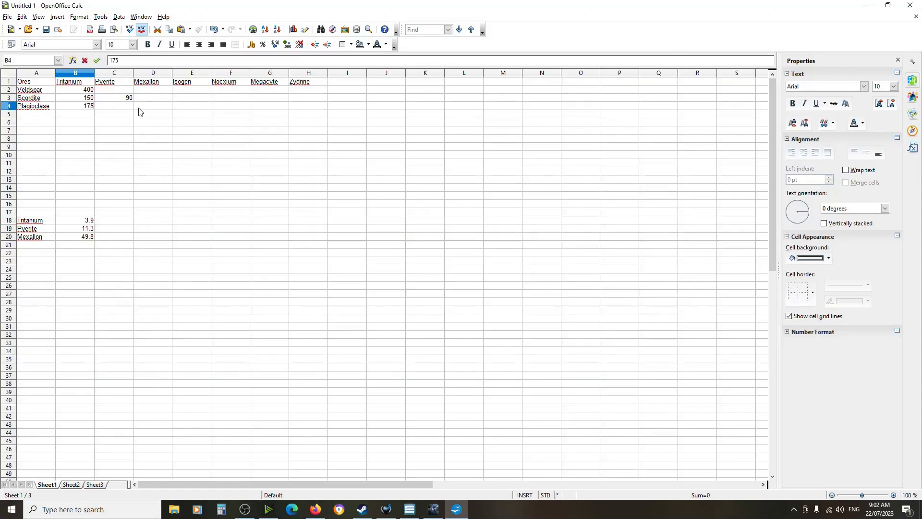
left_click(162, 111)
type("70")
left_click(434, 510)
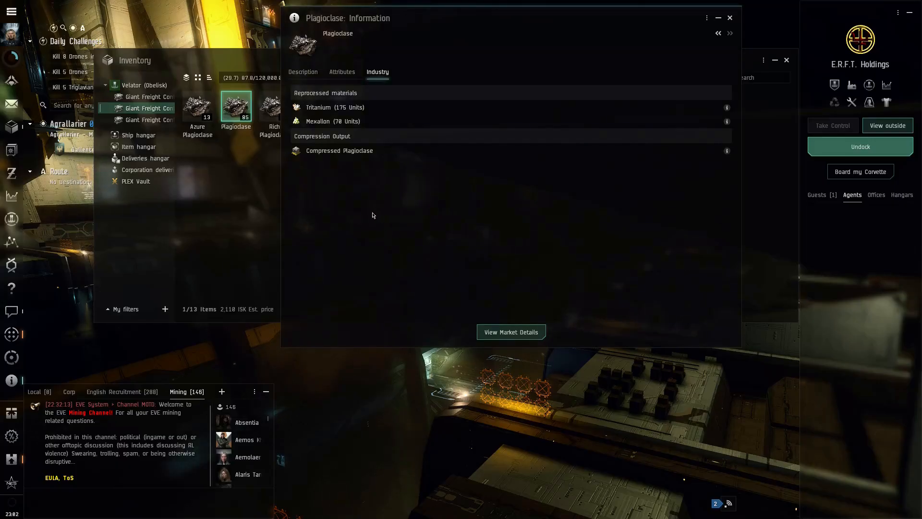
key("alt+Tab")
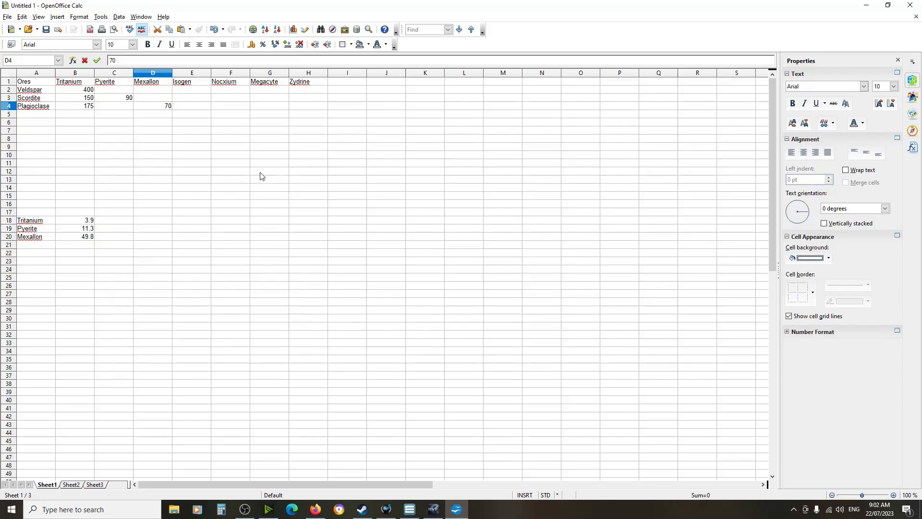
Add a Total heading in I1 and enter the formula =(B2*B18) for Veldspar in I2
left_click(352, 85)
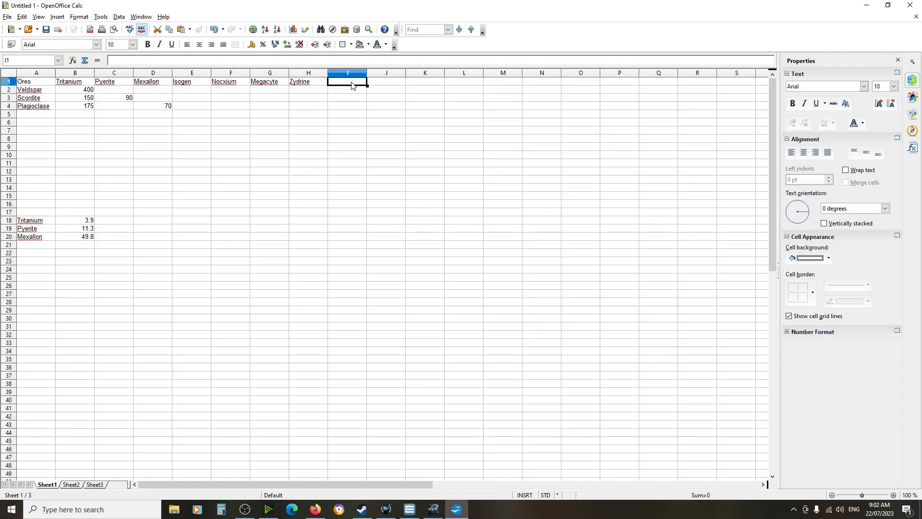
type("Total")
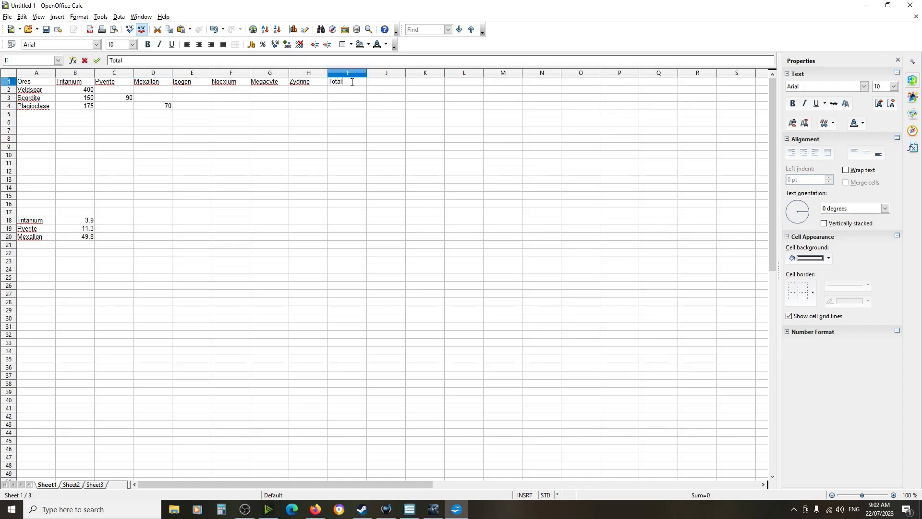
left_click(347, 94)
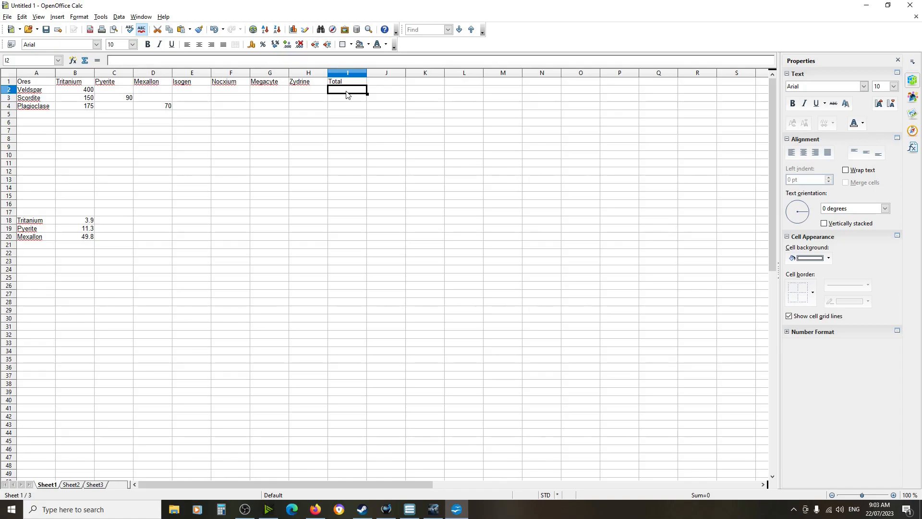
type("=")
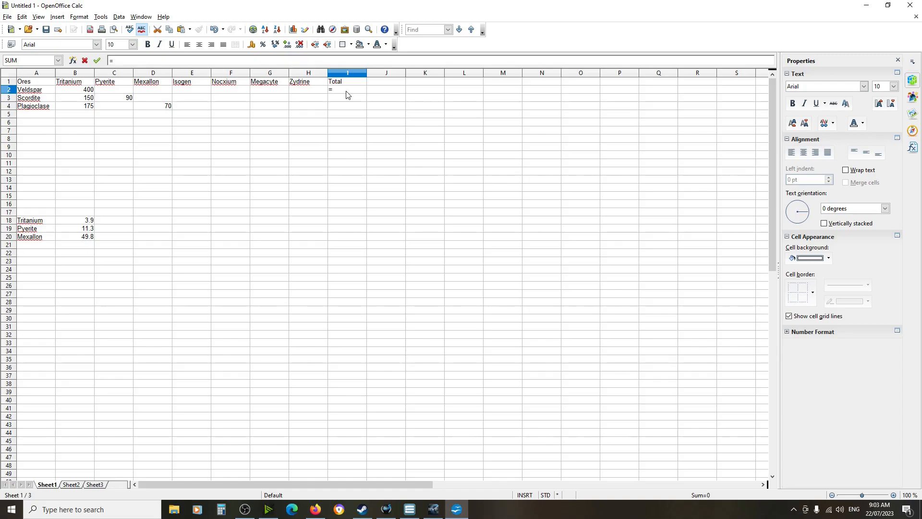
type("(")
left_click(86, 91)
type("*")
left_click(88, 222)
type(")")
key("Return")
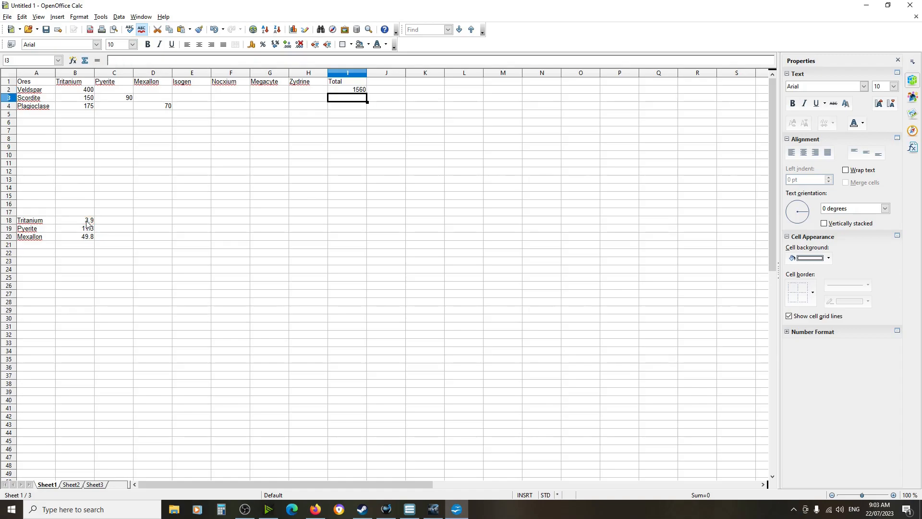
Apply a 0.72 multiplier to Veldspar's total by changing the I2 formula to =((B2*B18)*0.72)
left_click(352, 92)
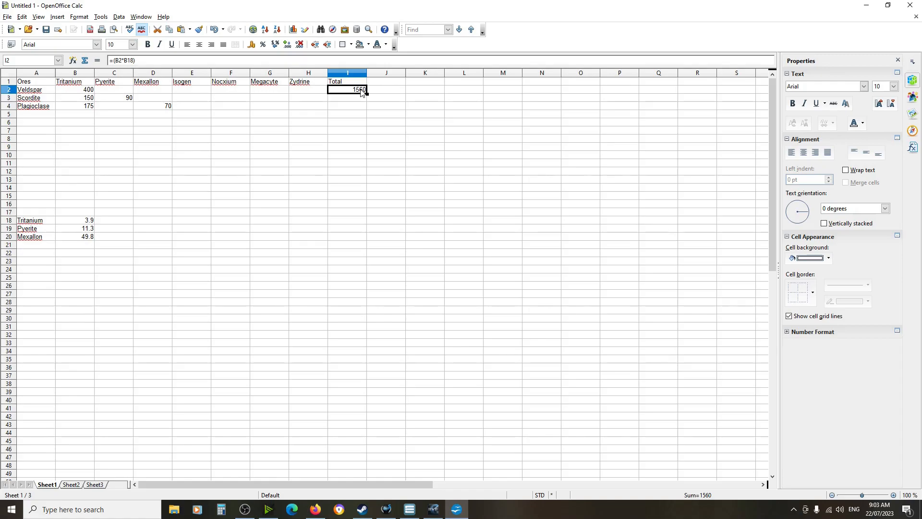
left_click(140, 60)
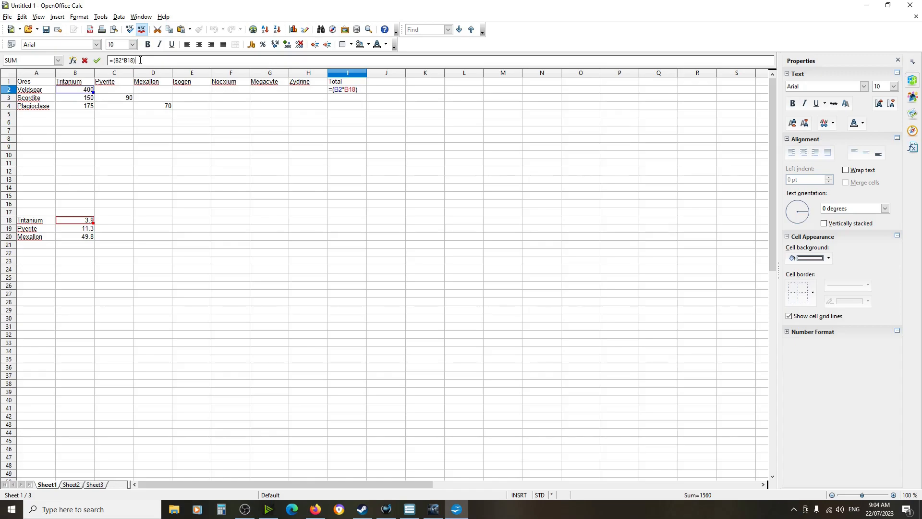
type("*")
type("0.")
type("72")
type("(")
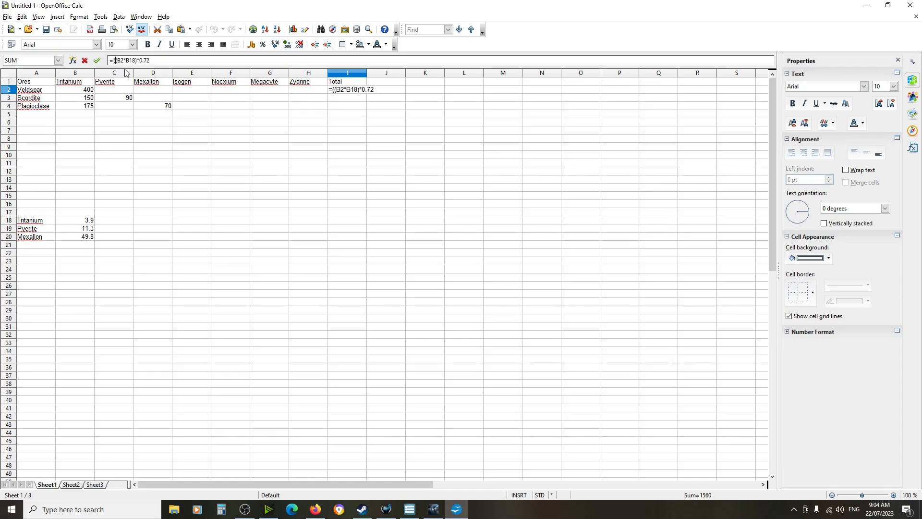
left_click(154, 60)
type(")")
key("Return")
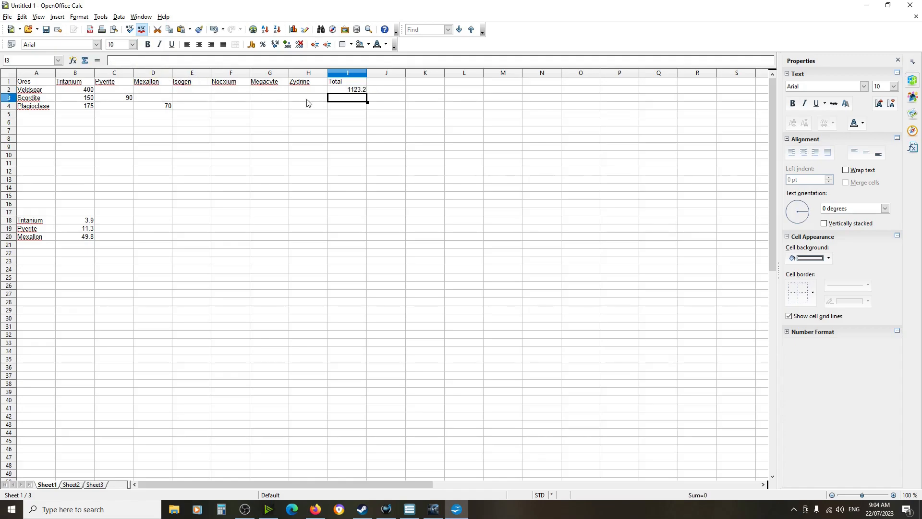
Divide Veldspar's total by 100 by changing the I2 formula to =((B2*B18)*0.72)/100
left_click(357, 90)
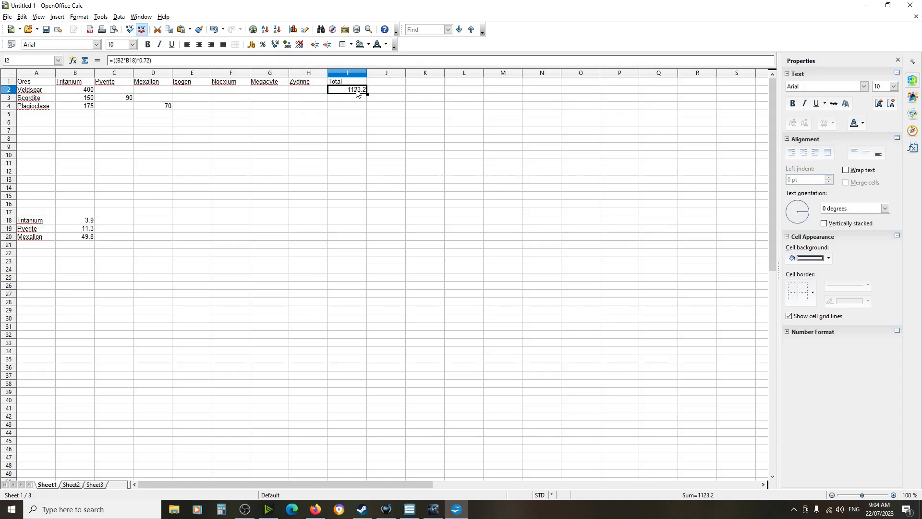
left_click(153, 61)
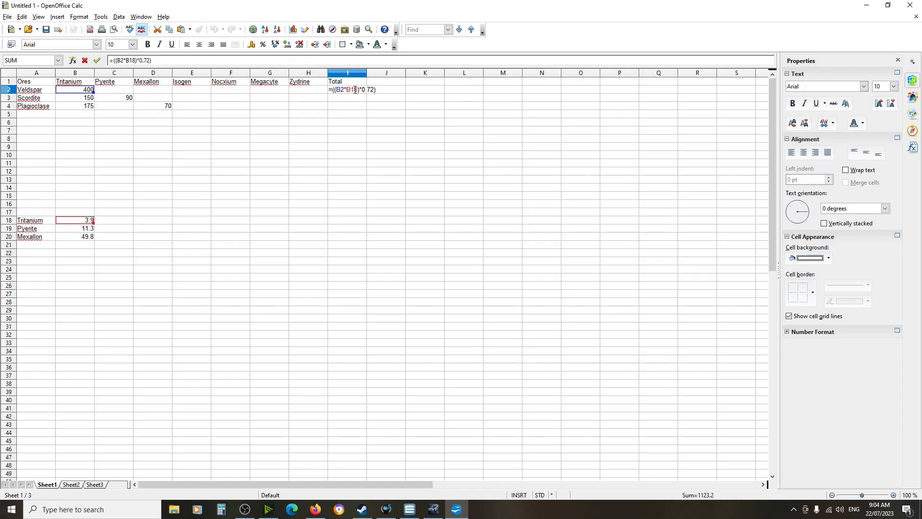
type("/100")
key("Return")
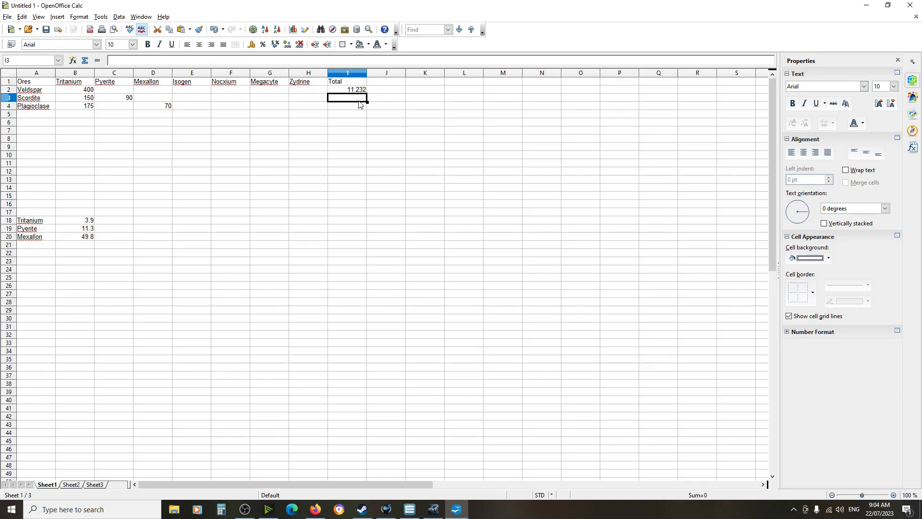
Add a 0.95 multiplier to Veldspar's total by changing the I2 formula to =(((B2*B18)*0.72)/100)*0.95
left_click(359, 91)
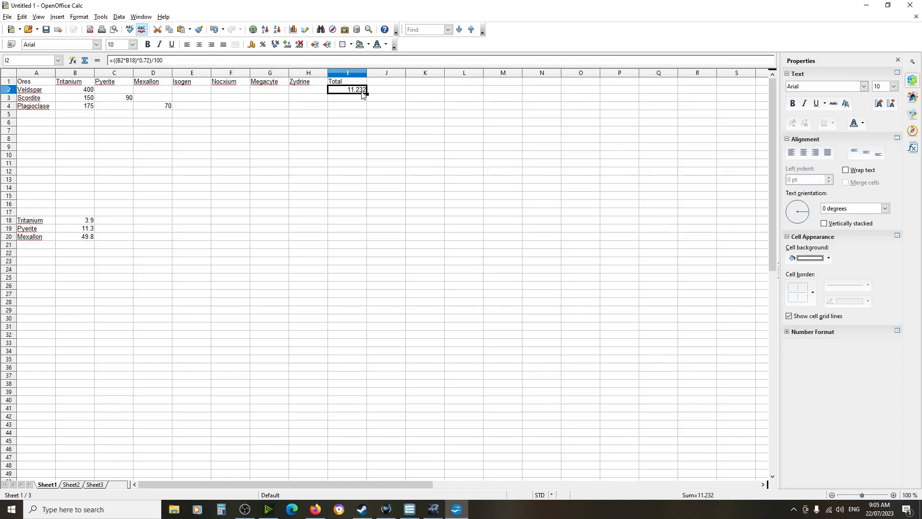
left_click(173, 61)
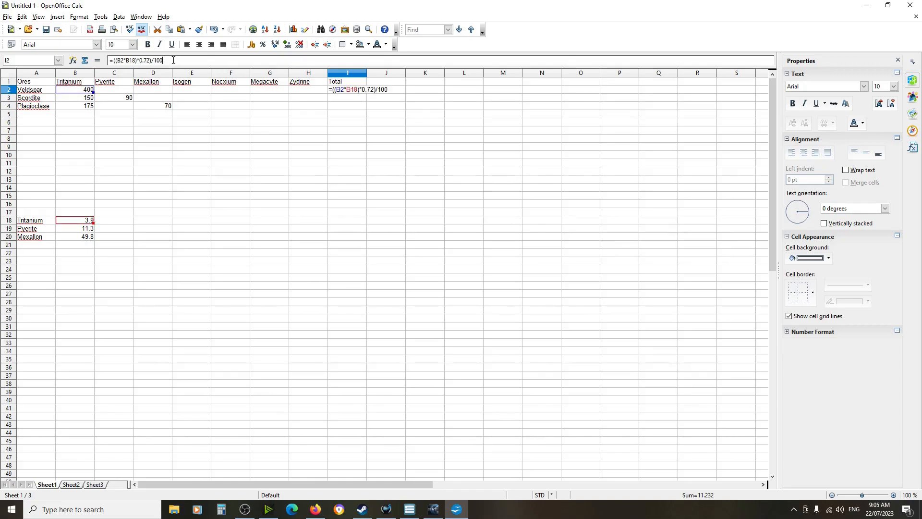
type(")")
left_click(113, 61)
key("BackSpace")
type("(")
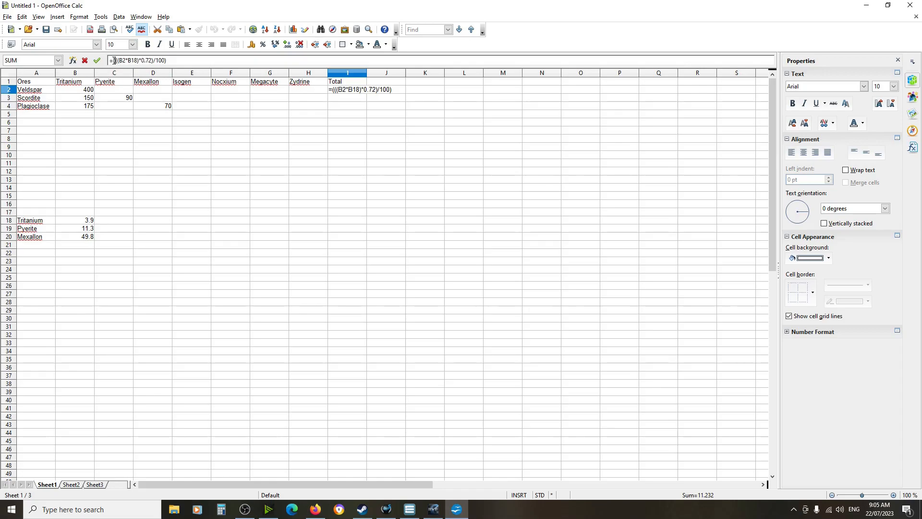
left_click(174, 60)
type("*0.95")
key("Return")
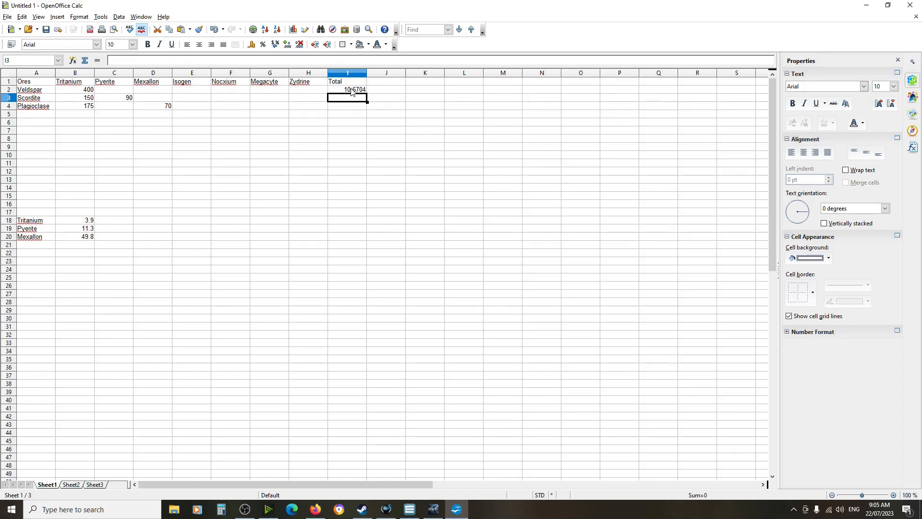
Enter Scordite's total formula =(B3*B18)+(C3*B19) in I3, covering its Tritanium and Pyerite yields
left_click(354, 91)
left_click(349, 100)
type("=(")
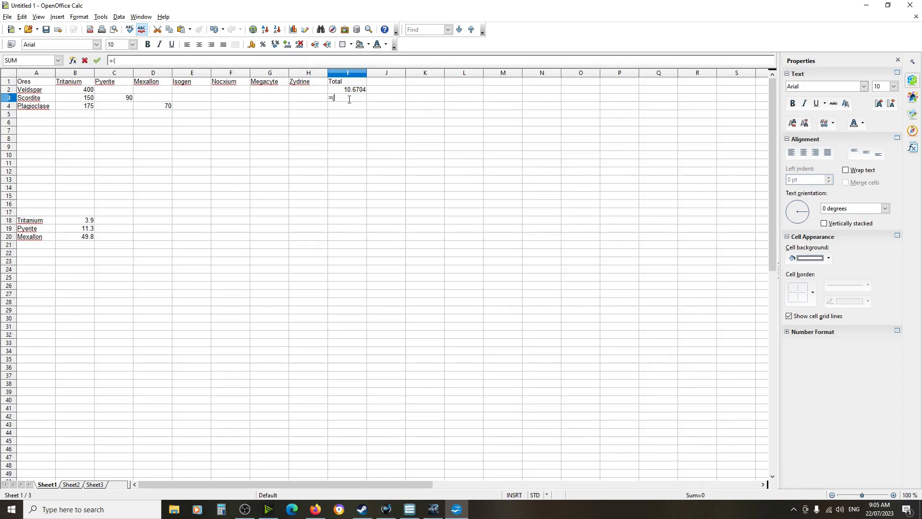
left_click(81, 98)
type("*")
left_click(86, 222)
type(")+(")
left_click(125, 99)
type("*")
left_click(85, 230)
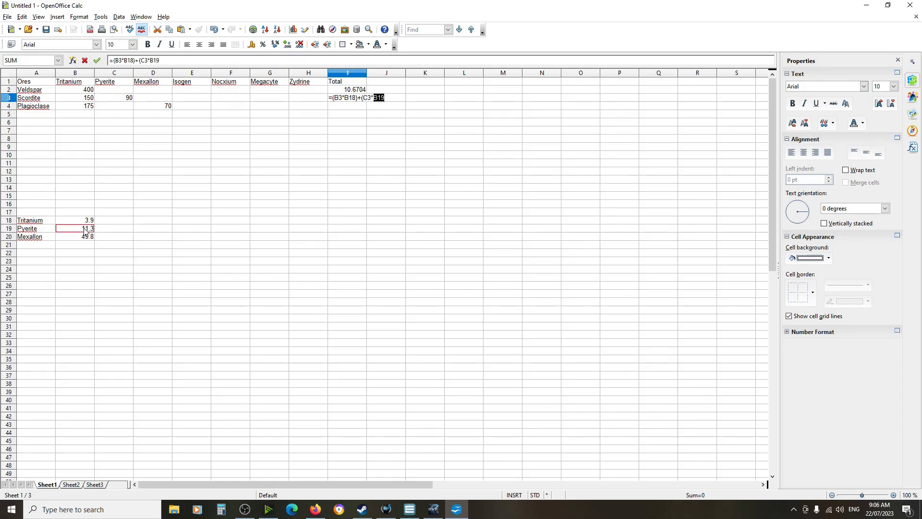
type(")")
key("Return")
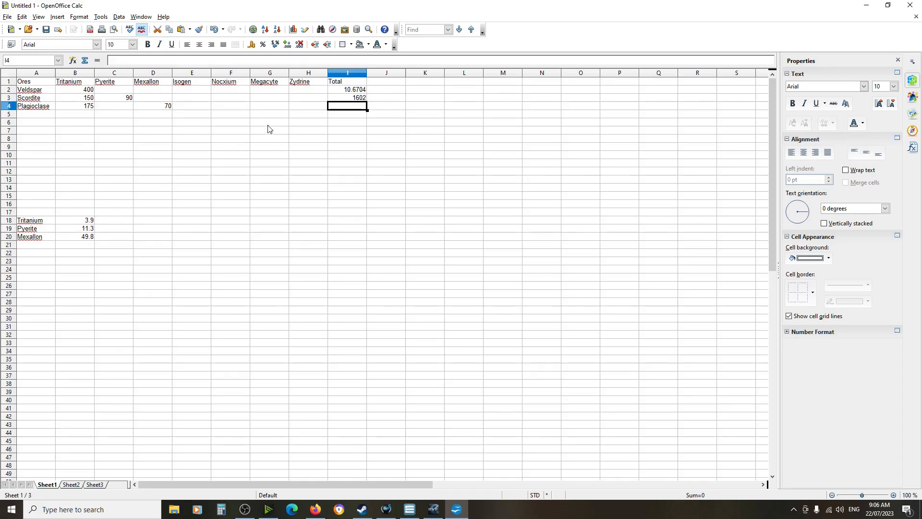
Append a 0.72 multiplier to Scordite's total, making the I3 formula =(B3*B18)+(C3*B19)*0.72
left_click(352, 101)
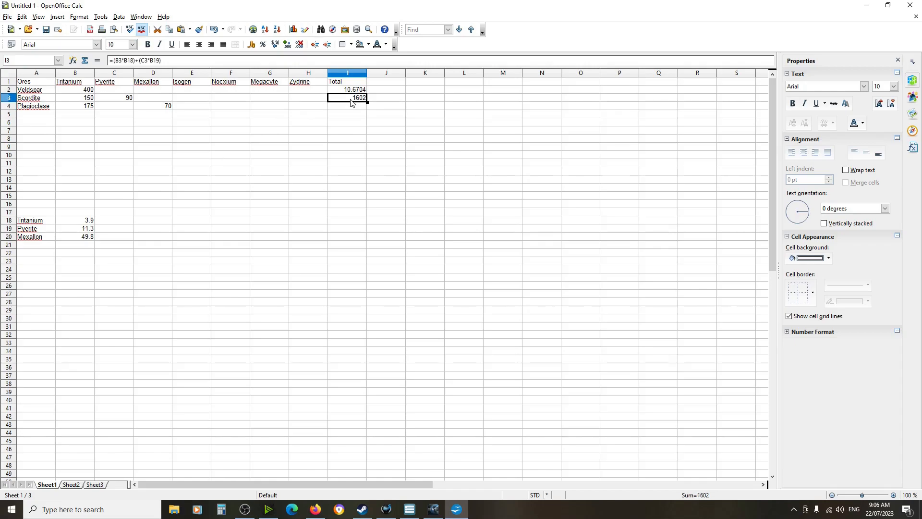
left_click(165, 61)
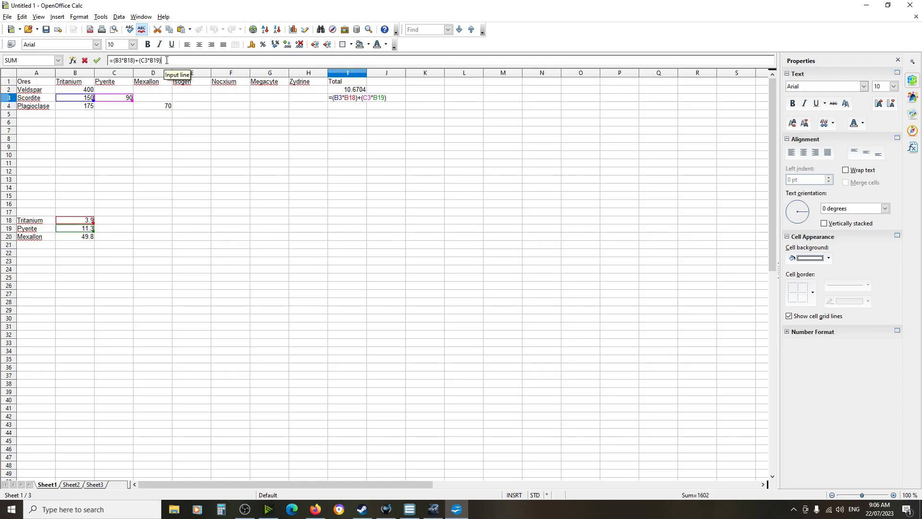
type("*0.72")
key("Return")
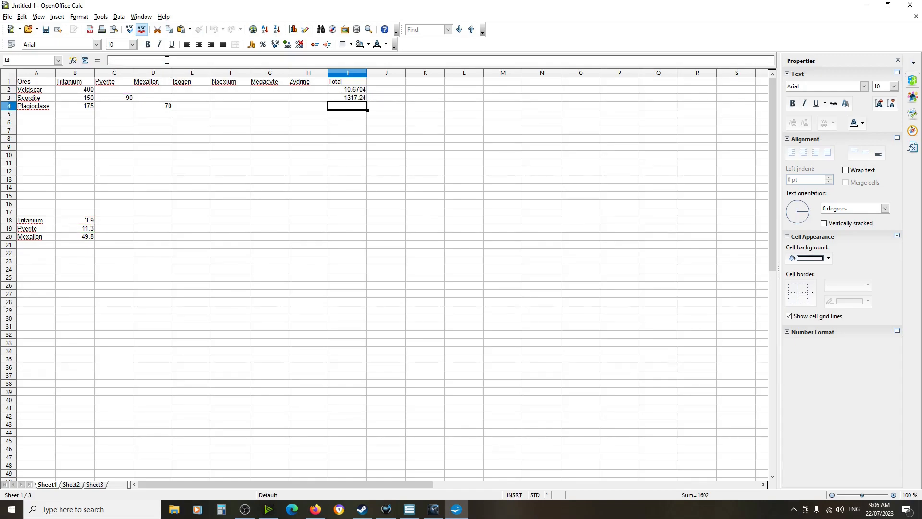
Wrap Scordite's formula in parentheses and divide it by 100, giving =((B3*B18)+(C3*B19)*0.72)/100 in I3
left_click(351, 98)
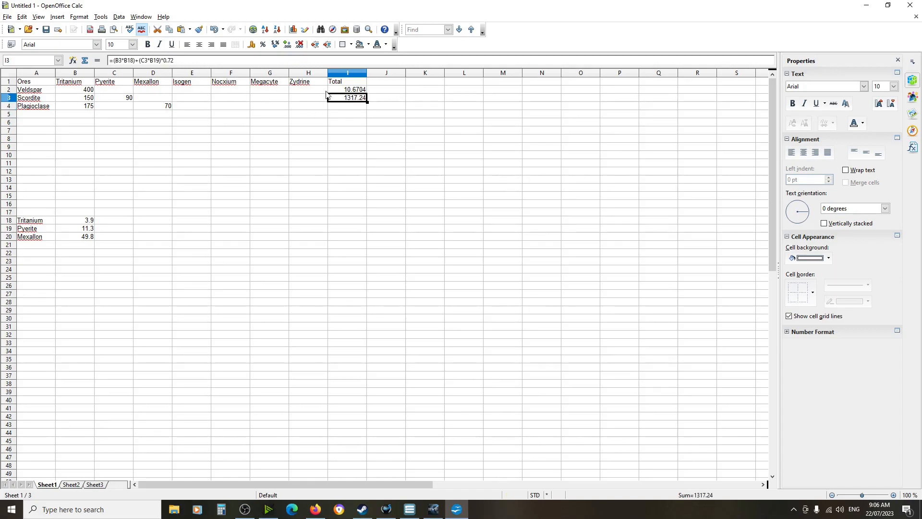
left_click(180, 60)
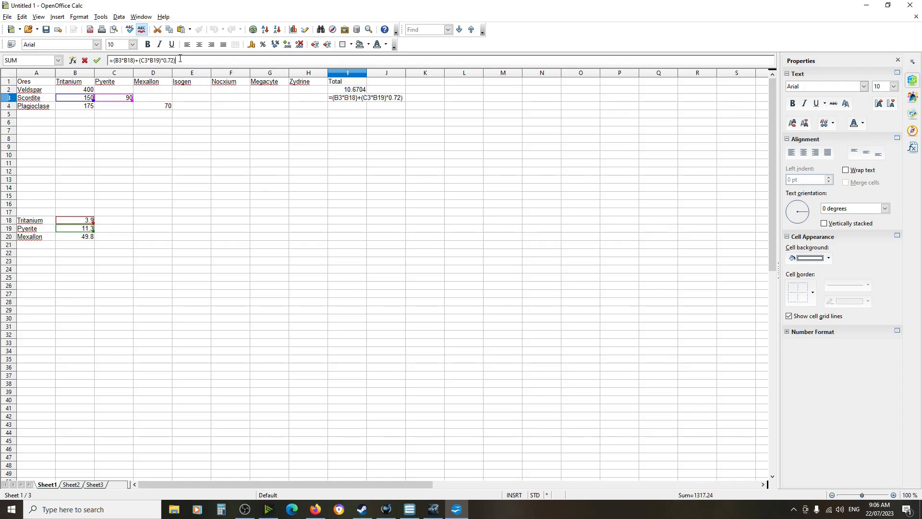
type(")")
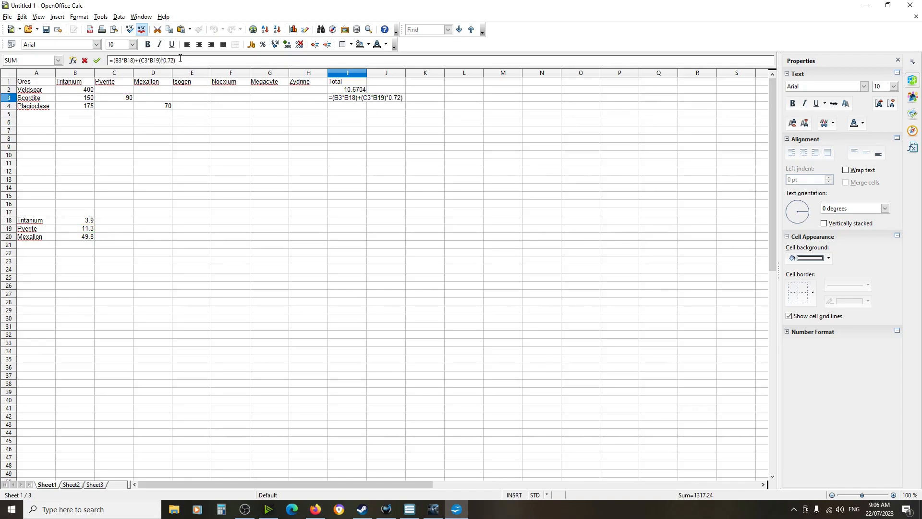
type("(")
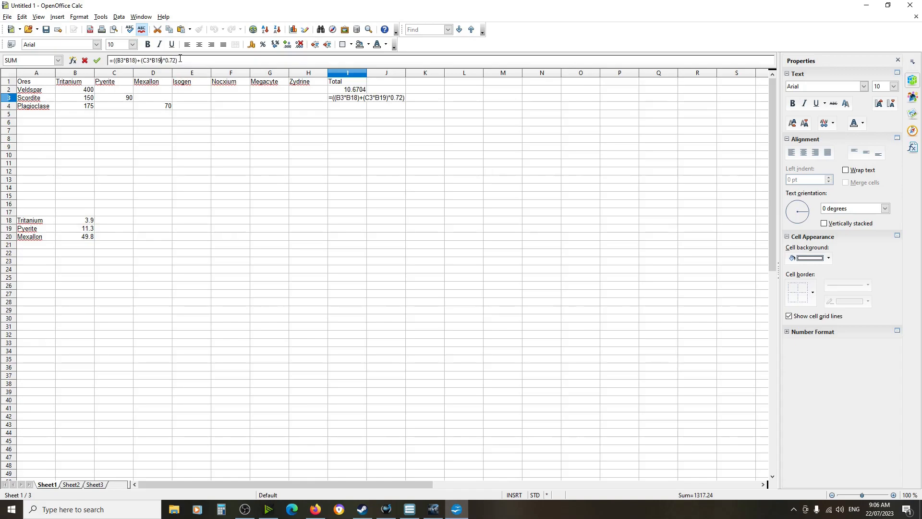
type("/100")
key("Return")
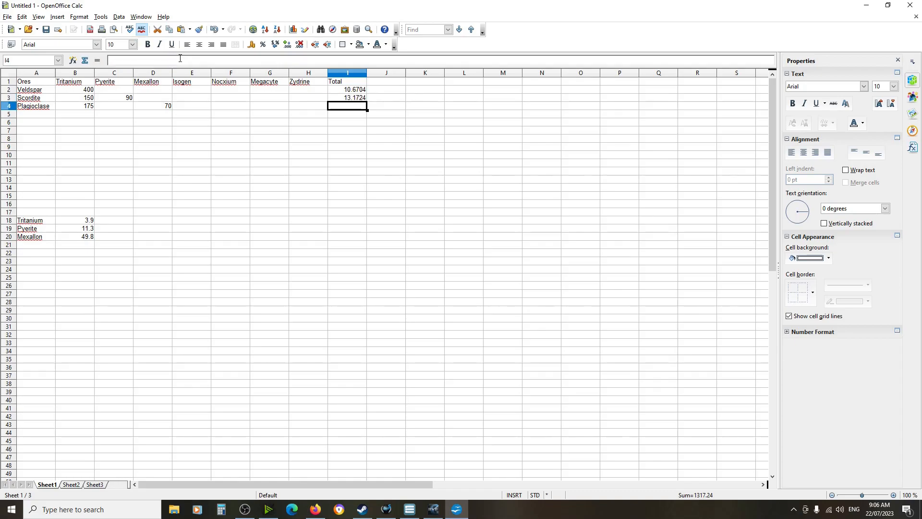
Add a 0.95 multiplier to Scordite's total by changing the I3 formula to =(((B3*B18)+(C3*B19)*0.72)/100)*0.95
left_click(356, 99)
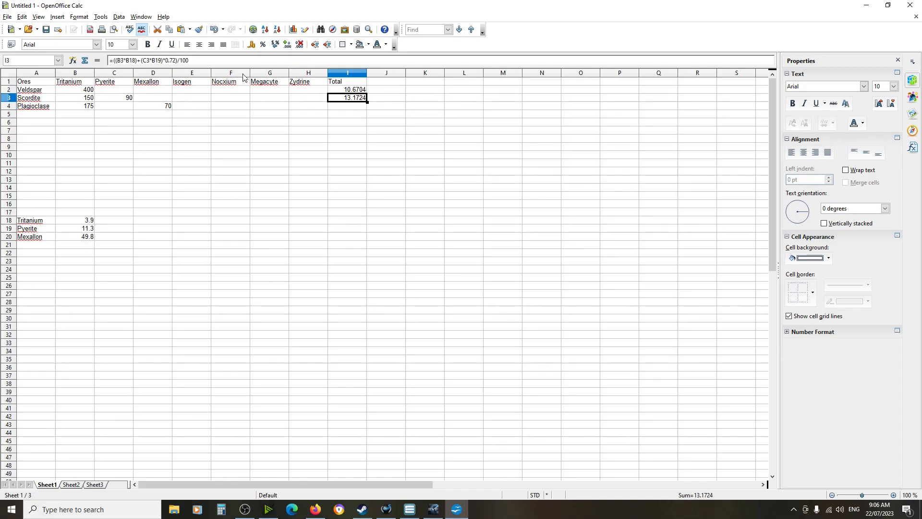
left_click(196, 61)
type(")")
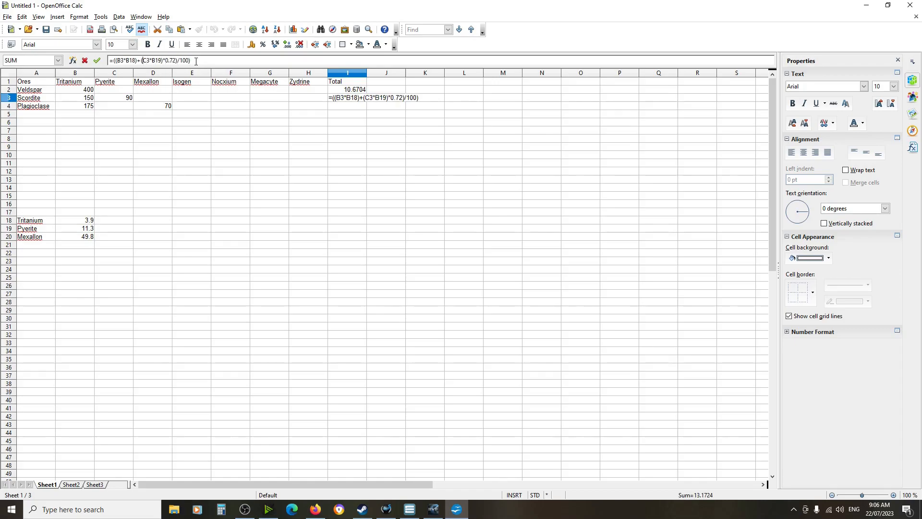
type("(")
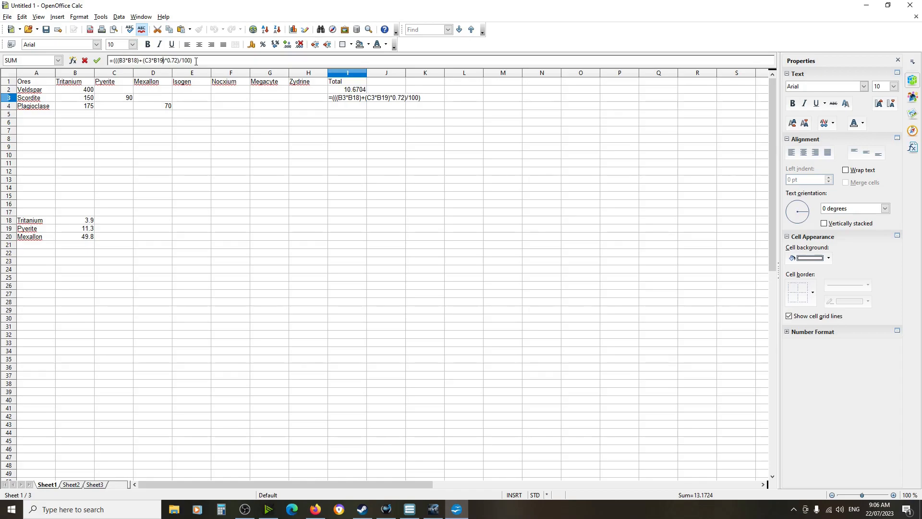
type("*0.95")
key("Return")
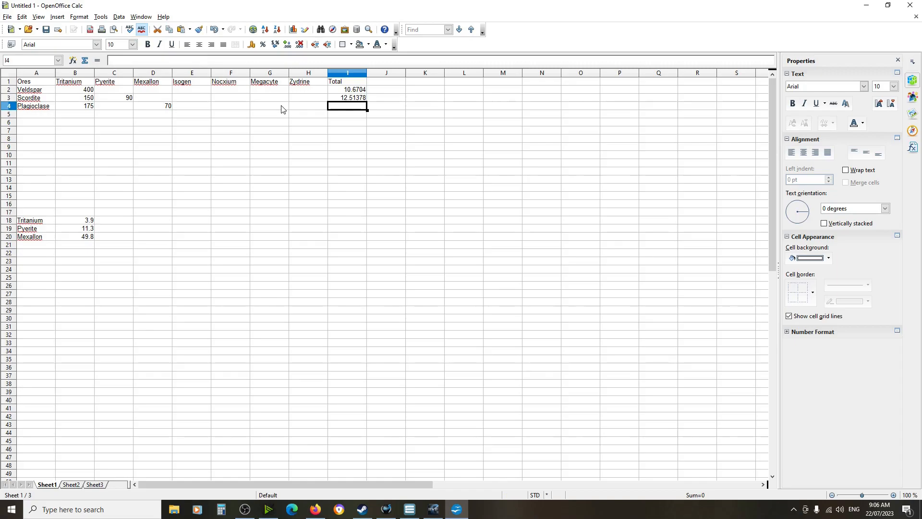
Review the total formulas for Plagioclase, Scordite and Veldspar in column I
left_click(348, 98)
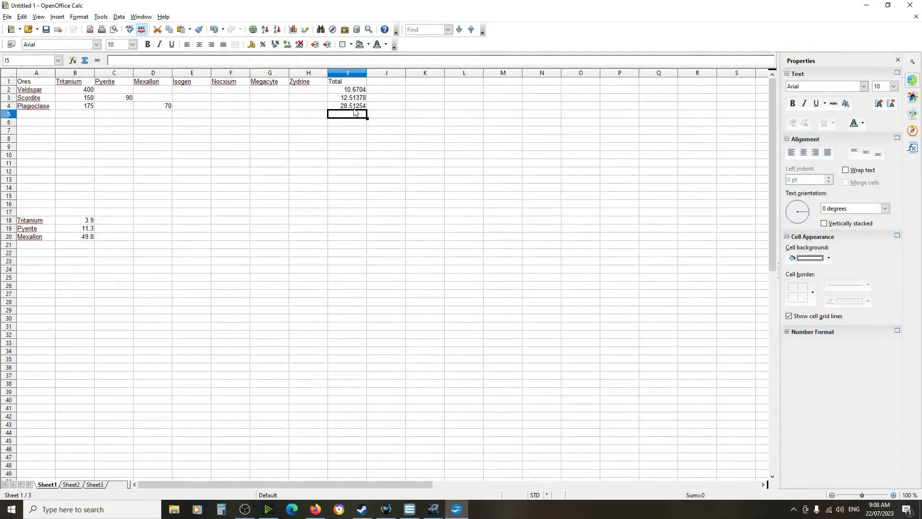
left_click(345, 107)
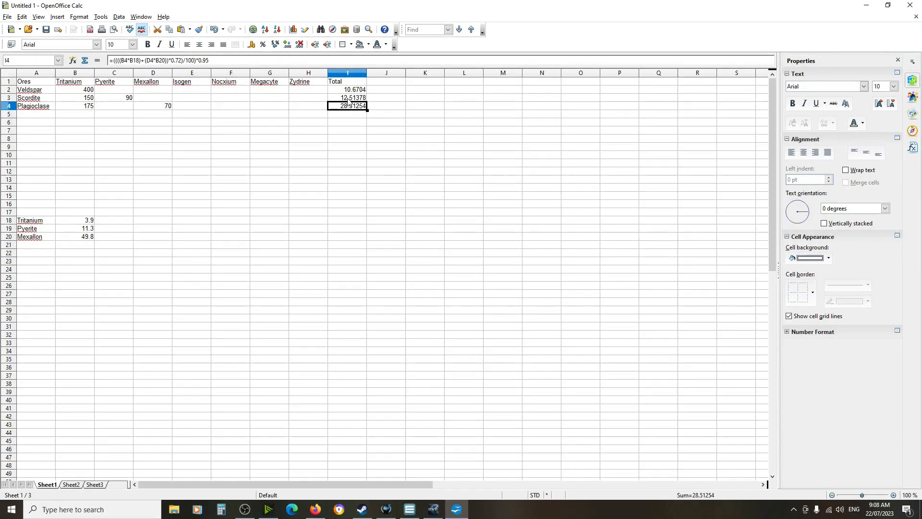
left_click(348, 98)
left_click(349, 92)
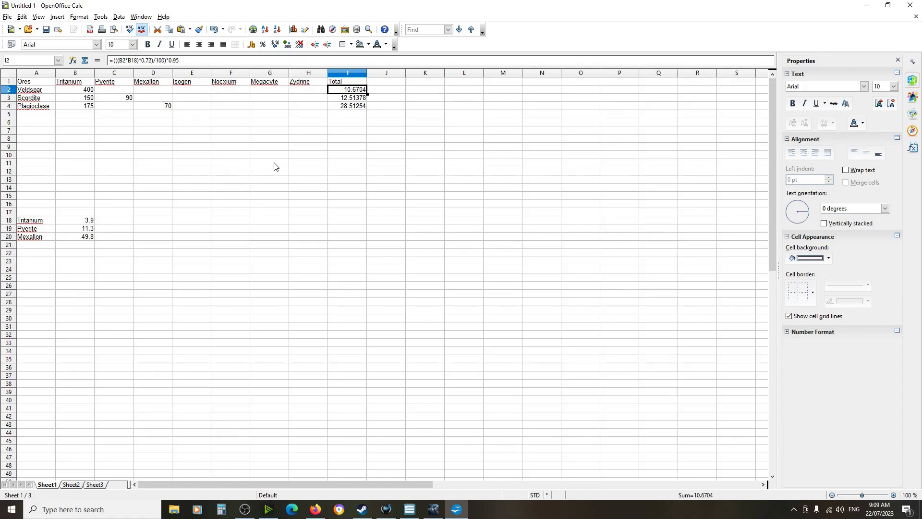
Set the Tritanium price in B18 to 4.1
left_click(90, 222)
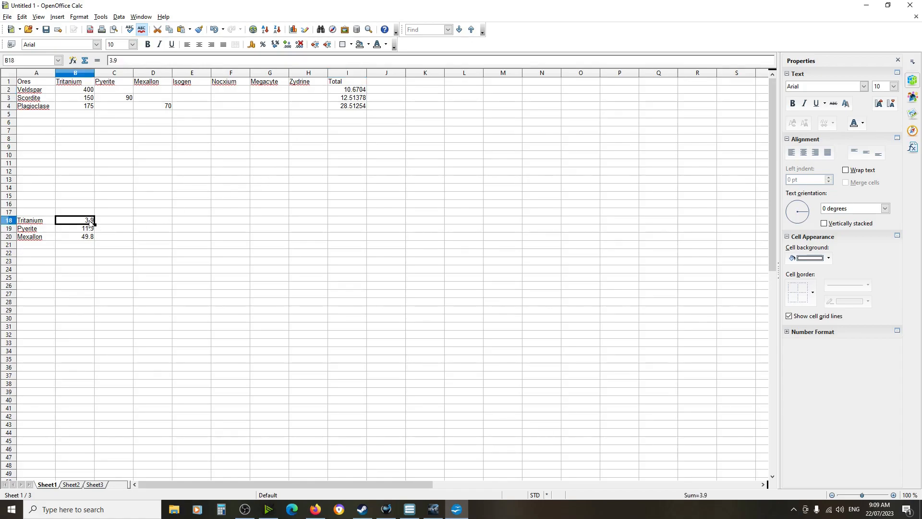
left_click(131, 61)
key("BackSpace")
key("BackSpace")
key("BackSpace")
type("4.1")
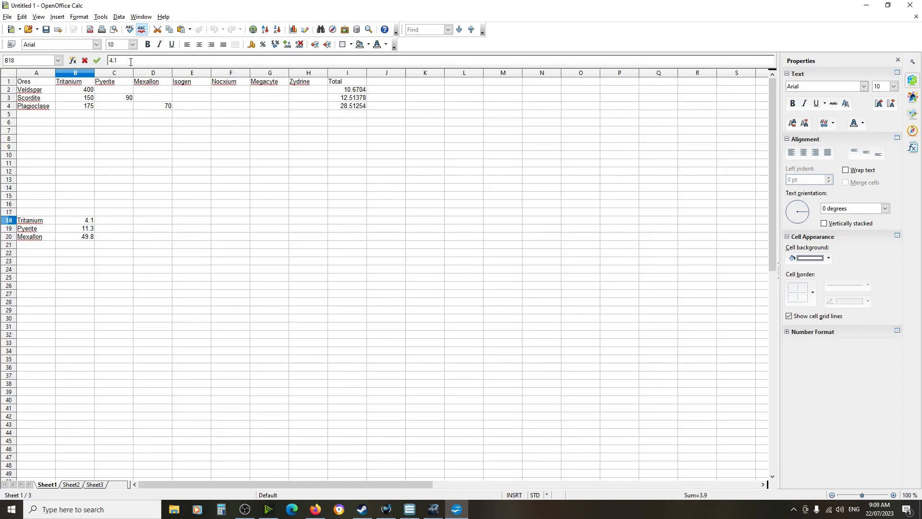
key("Return")
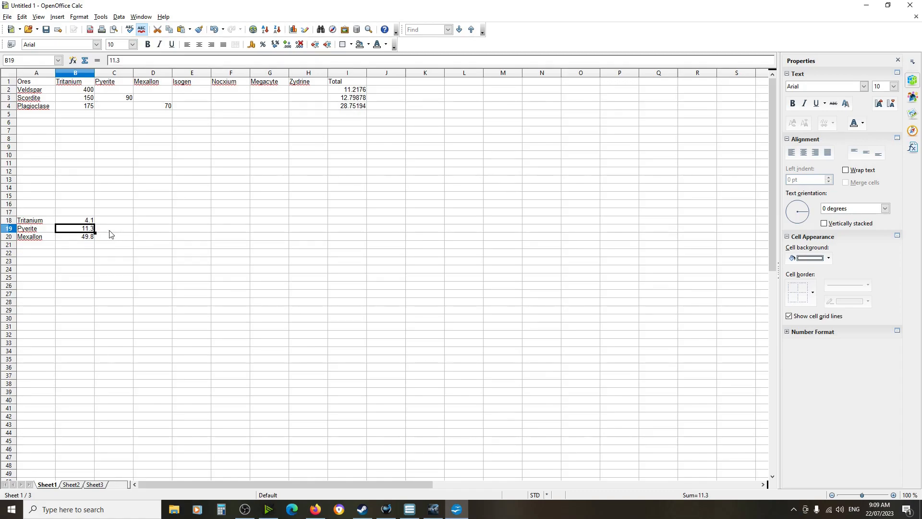
Check the mineral prices in B18 to B20 and the recalculated ore totals in I2 to I4
left_click(87, 222)
left_click(88, 229)
left_click(85, 237)
left_click(87, 222)
left_click(87, 229)
left_click(84, 239)
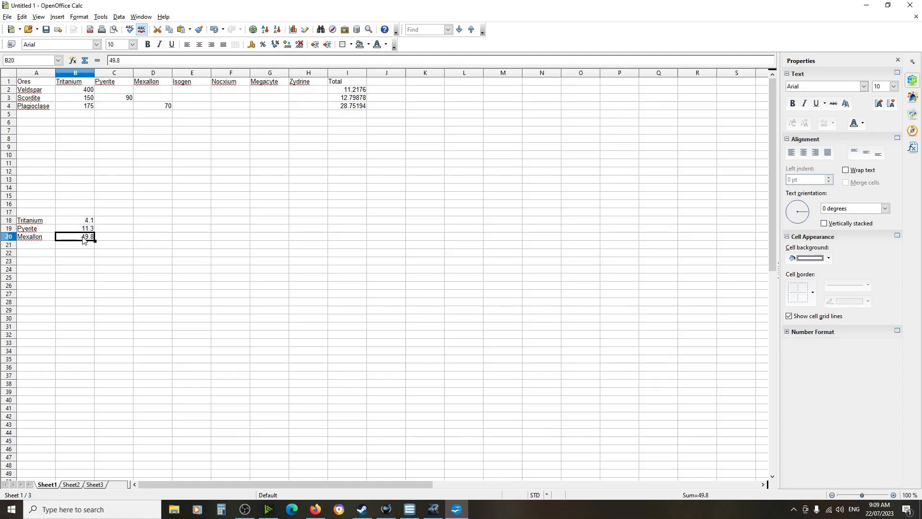
left_click(350, 91)
left_click(349, 99)
left_click(349, 107)
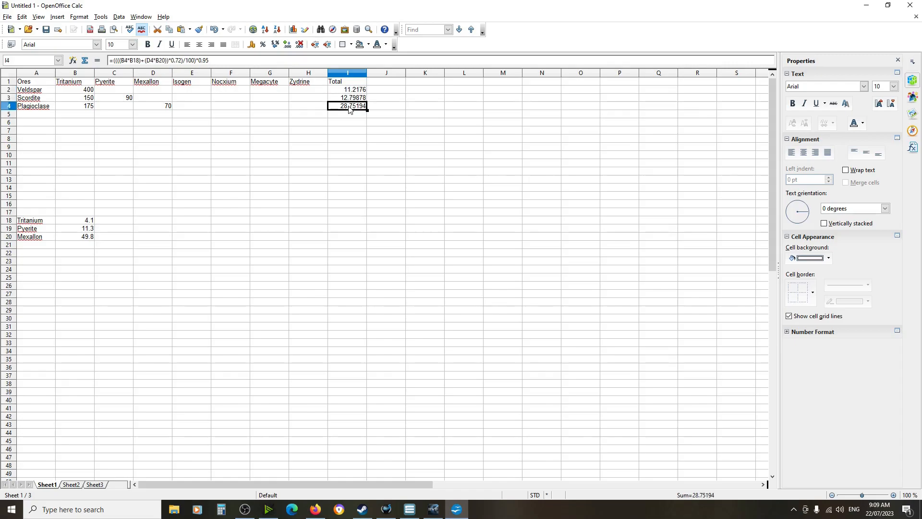
left_click(348, 92)
left_click(349, 99)
left_click(350, 107)
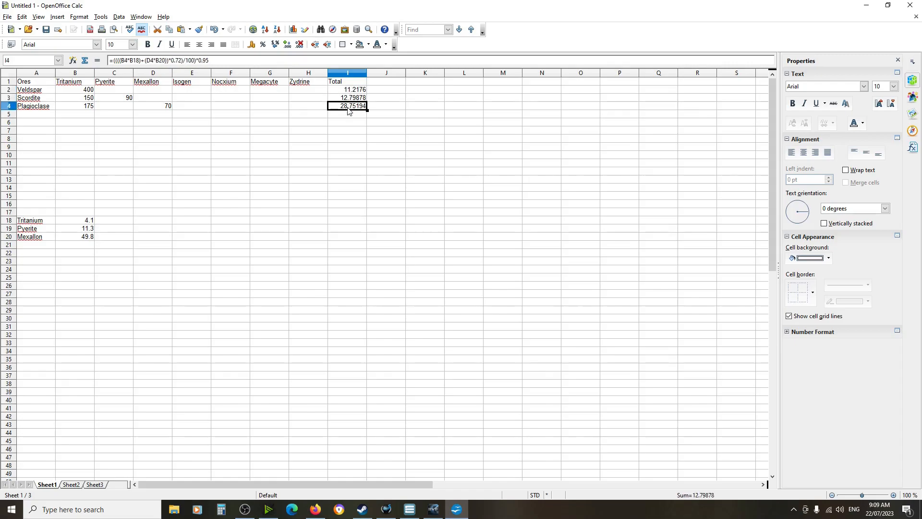